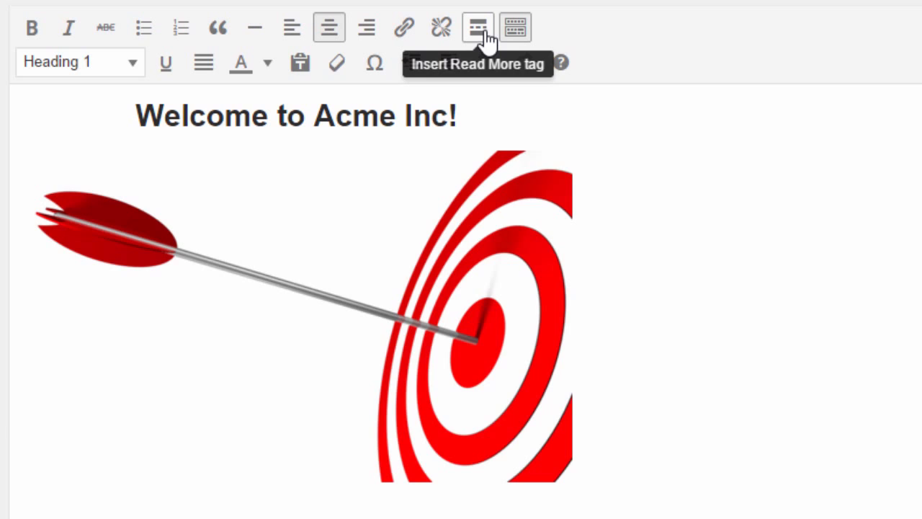
left_click(64, 65)
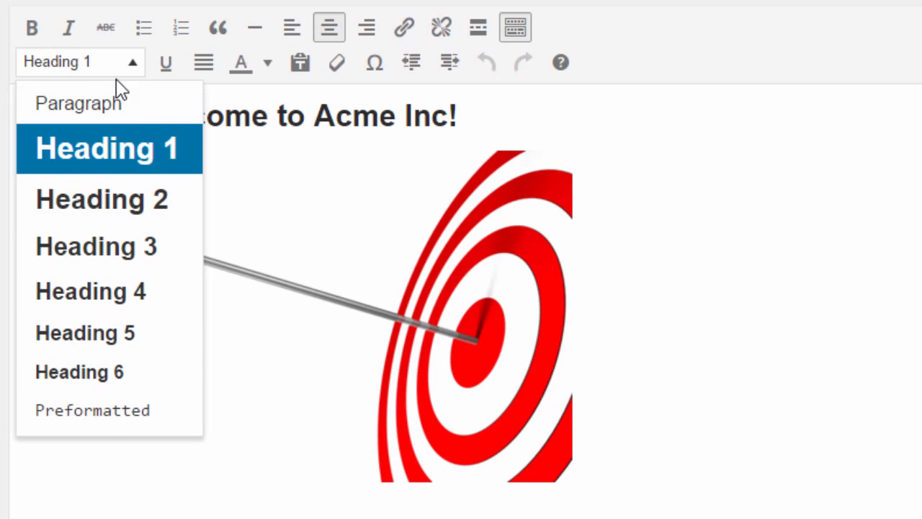
left_click(658, 84)
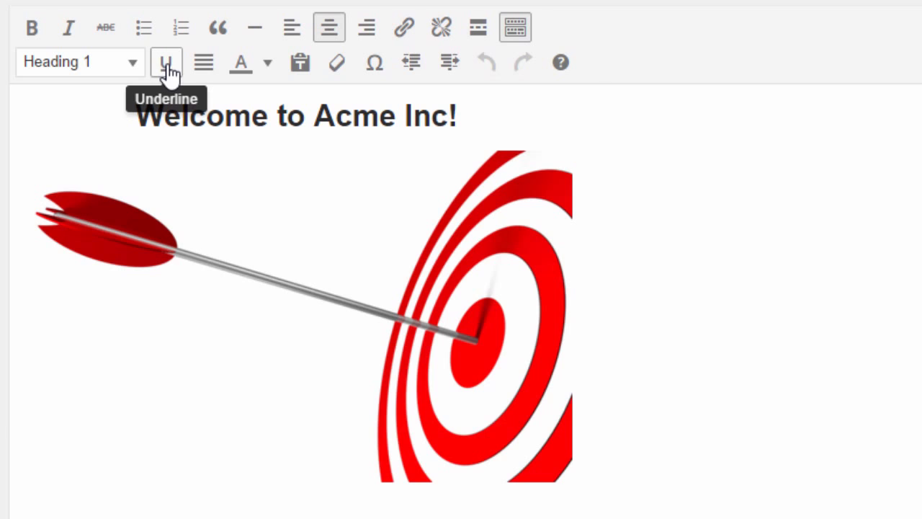
Underline the whole sample-text paragraph directly above the numbered list
scroll(179, 151, "down", 3)
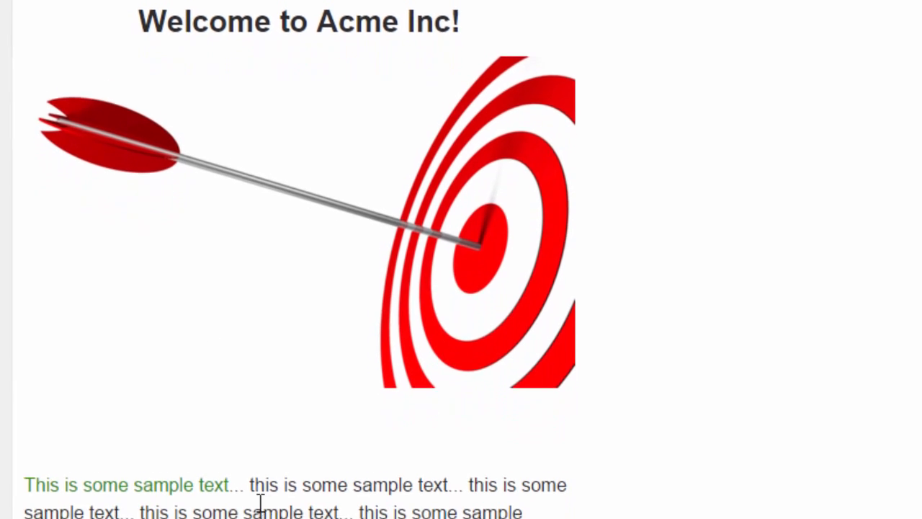
scroll(345, 314, "down", 3)
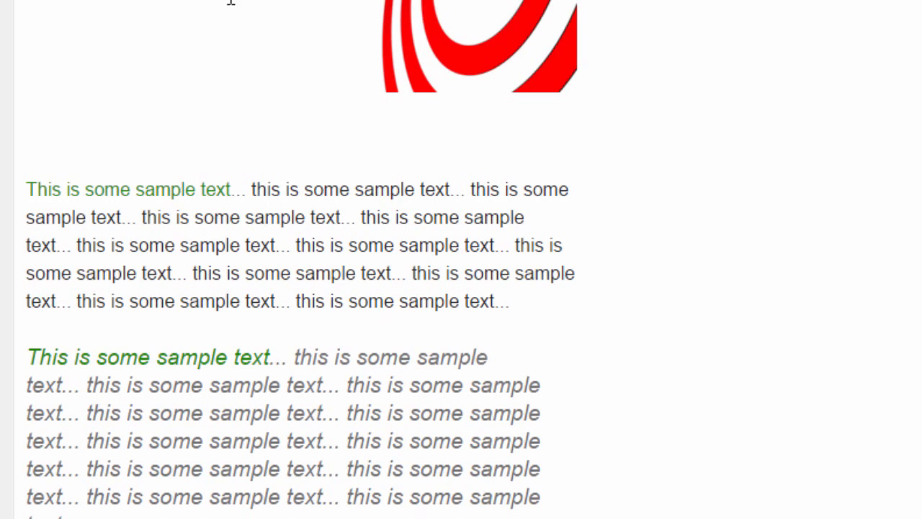
left_click(264, 216)
scroll(247, 238, "down", 2)
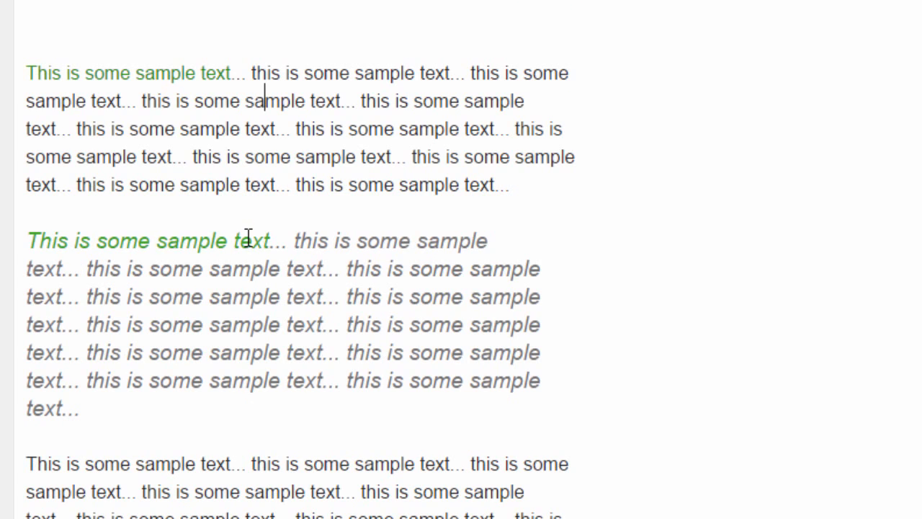
scroll(247, 238, "down", 4)
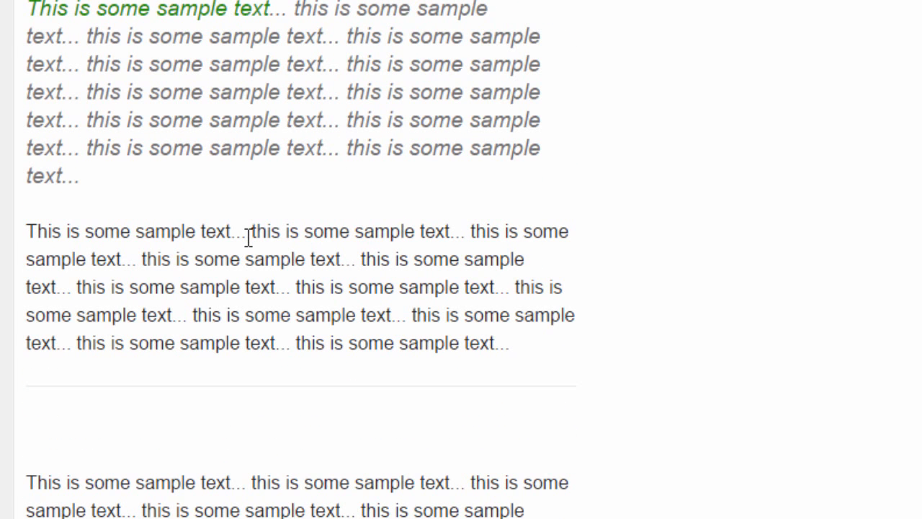
scroll(247, 238, "down", 2)
scroll(247, 238, "down", 4)
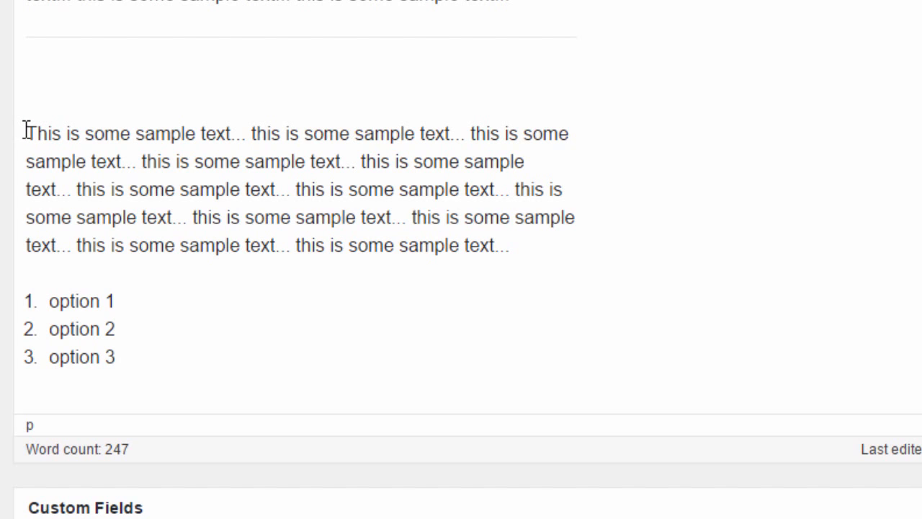
left_click_drag(26, 132, 531, 241)
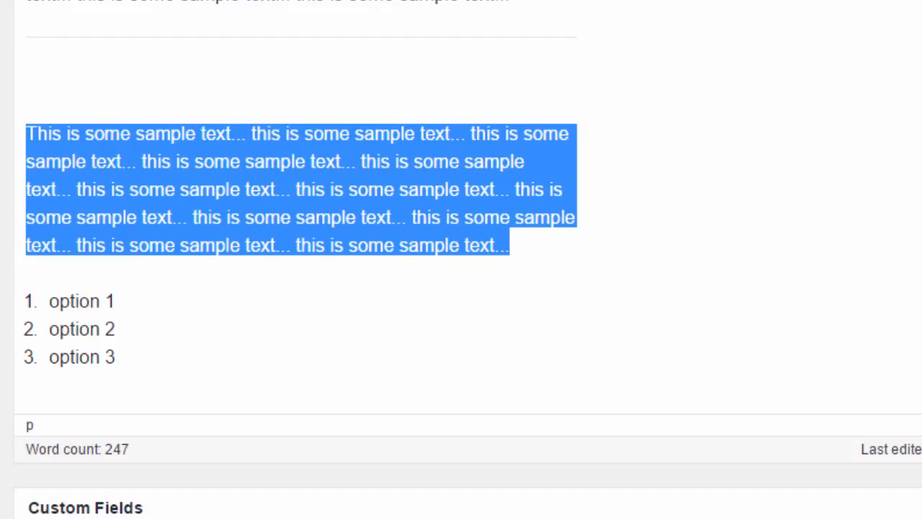
key("ctrl+u")
left_click(469, 189)
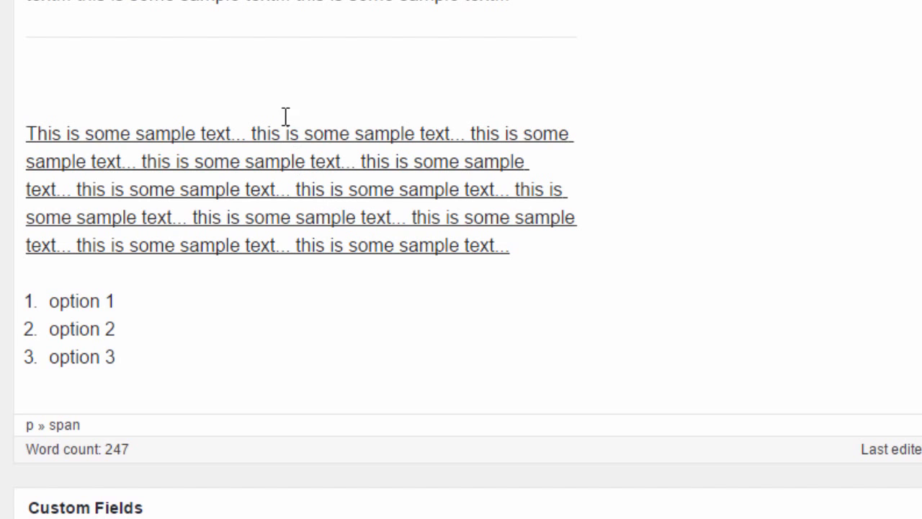
Justify the underlined paragraph above the numbered list
scroll(469, 288, "up", 6)
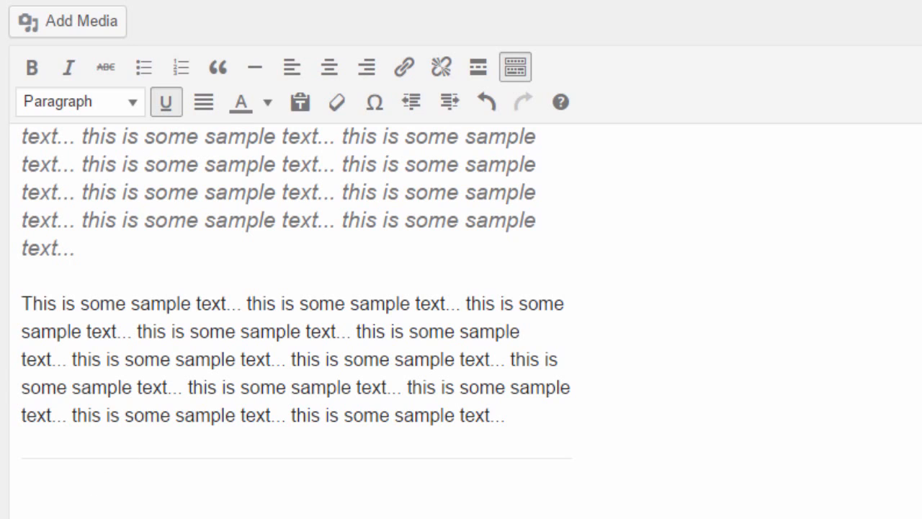
scroll(29, 356, "down", 3)
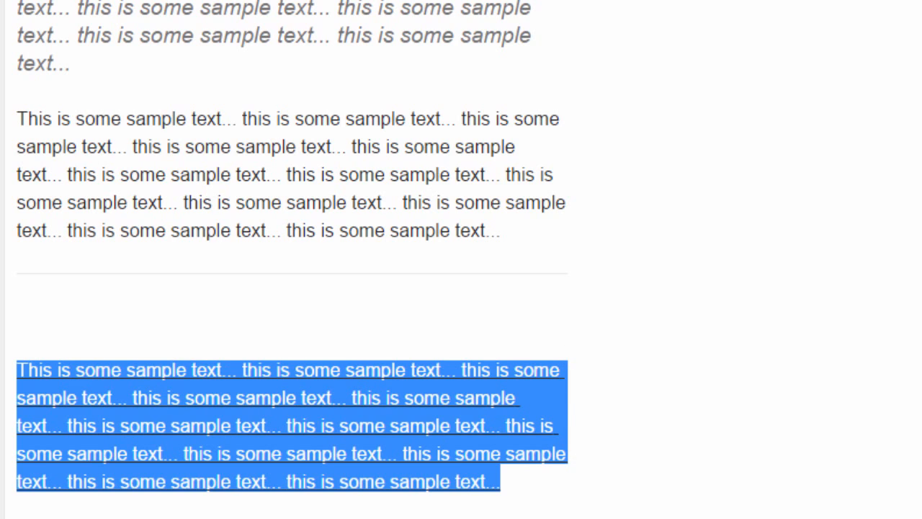
key("alt+shift+j")
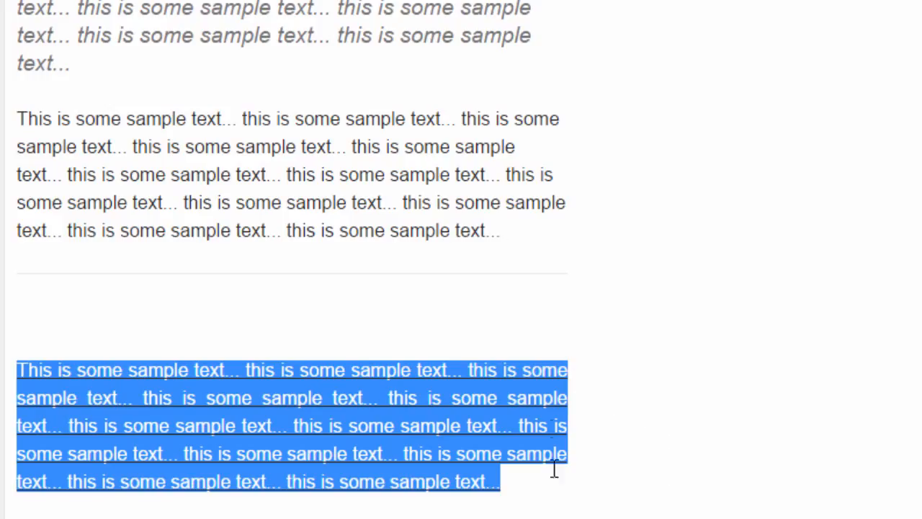
left_click(583, 394)
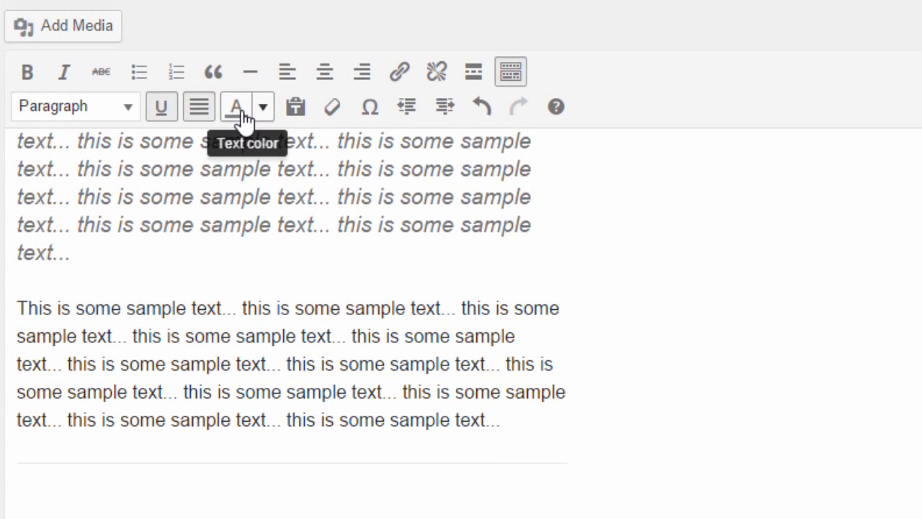
Select the sample-text paragraph just above the horizontal line and open the custom text colour picker for it
left_click(264, 111)
left_click(265, 112)
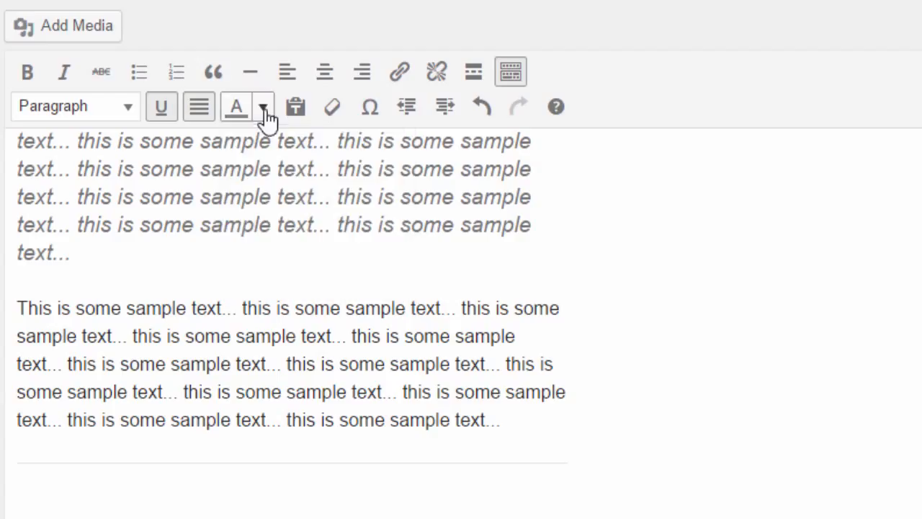
left_click_drag(21, 303, 520, 411)
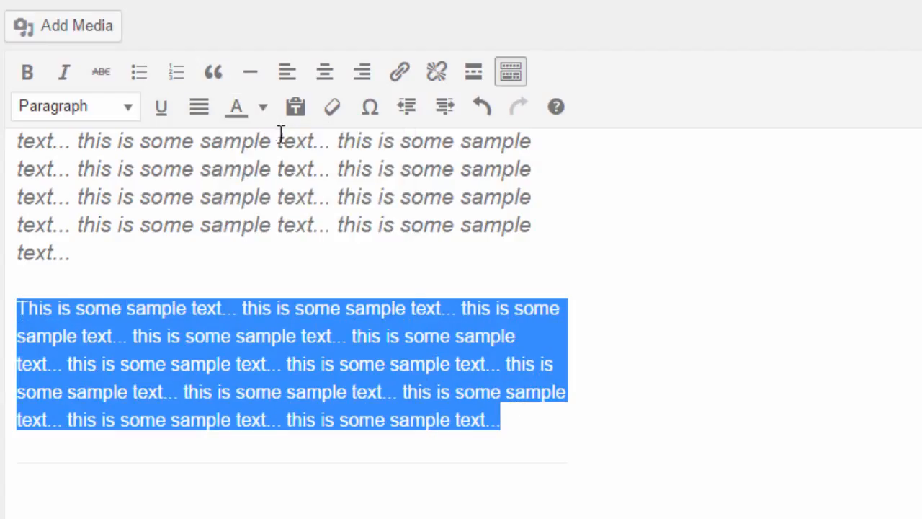
left_click(264, 110)
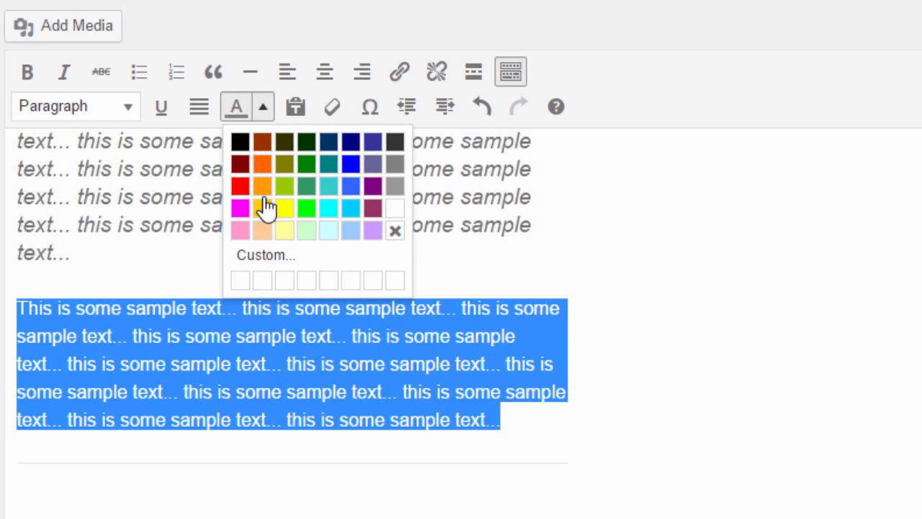
left_click(266, 263)
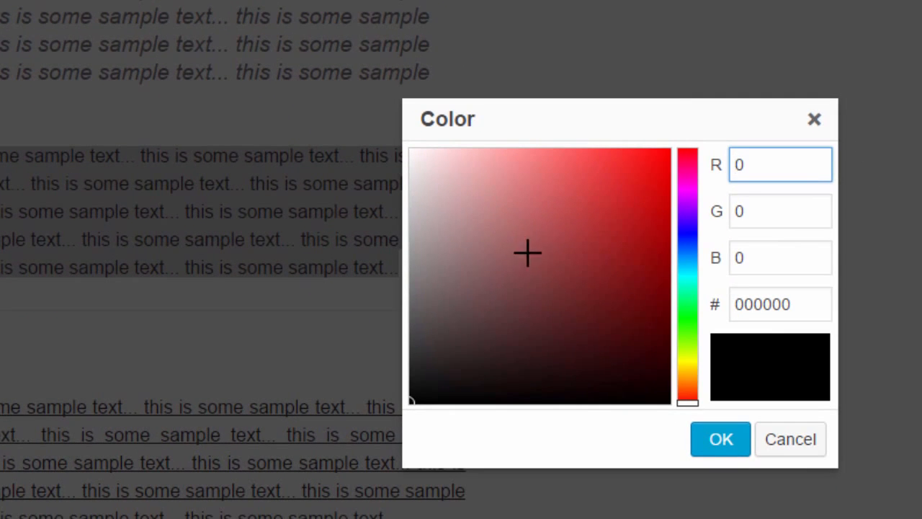
Apply the custom turquoise text colour 40d6ca to the selected paragraph
mouse_move(540, 228)
left_mouse_down()
mouse_move(552, 214)
mouse_move(546, 173)
mouse_move(462, 183)
mouse_move(611, 262)
mouse_move(587, 204)
mouse_move(682, 206)
mouse_move(686, 171)
mouse_move(682, 371)
mouse_move(679, 276)
left_mouse_up()
left_click_drag(806, 304, 677, 299)
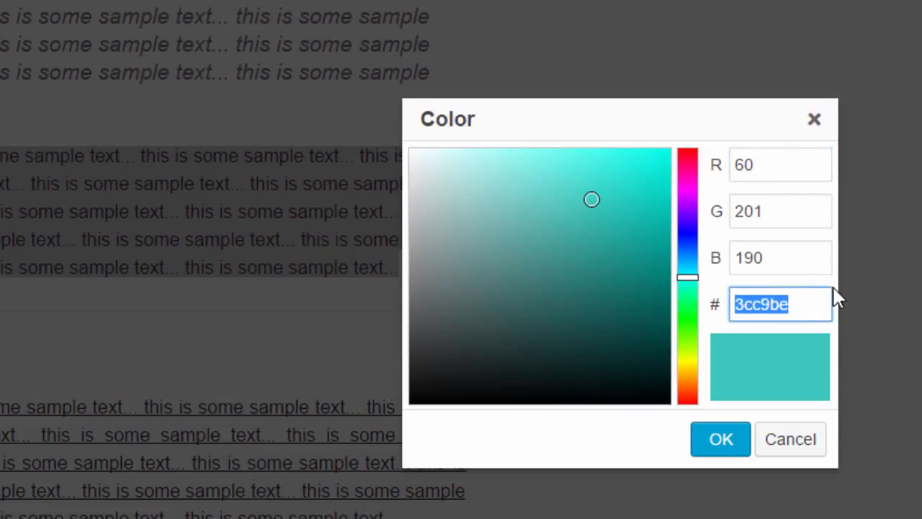
left_click_drag(788, 171, 712, 166)
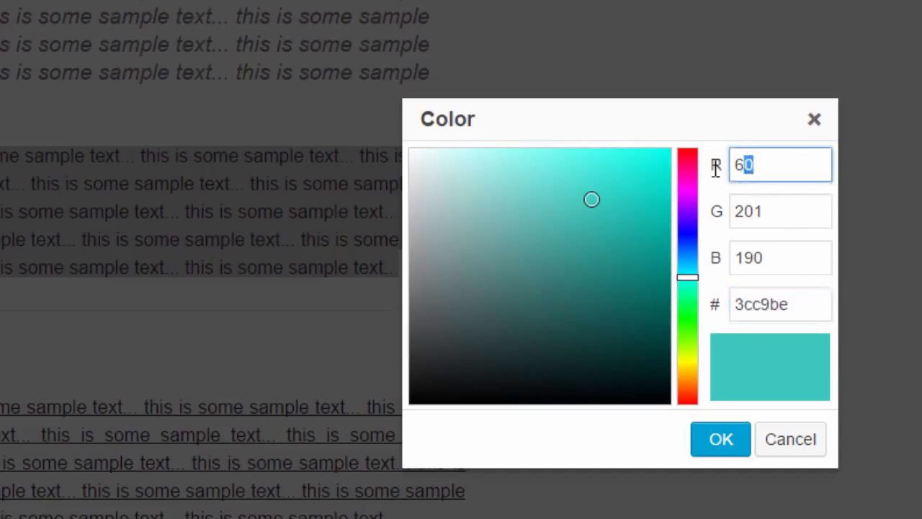
left_click_drag(791, 217, 700, 206)
left_click_drag(792, 252, 703, 257)
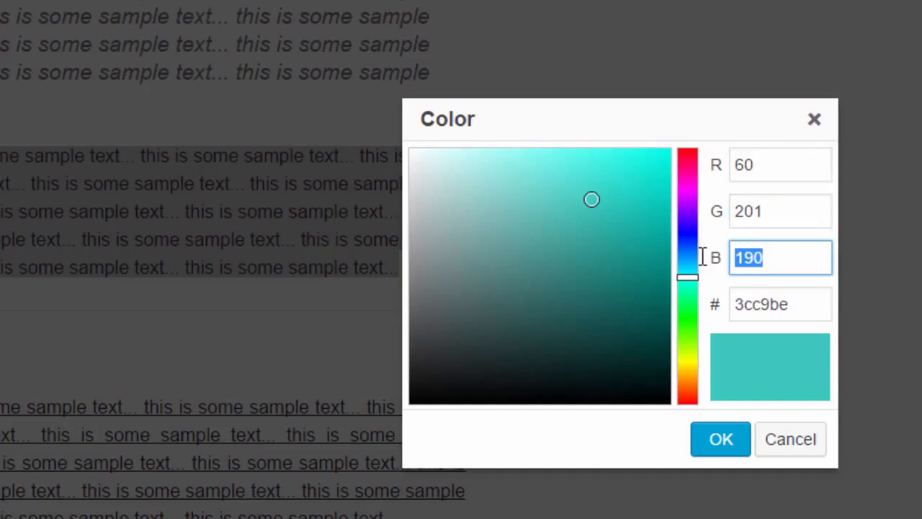
left_click(576, 235)
mouse_move(583, 238)
left_mouse_down()
mouse_move(620, 233)
mouse_move(624, 197)
mouse_move(590, 193)
mouse_move(593, 185)
left_mouse_up()
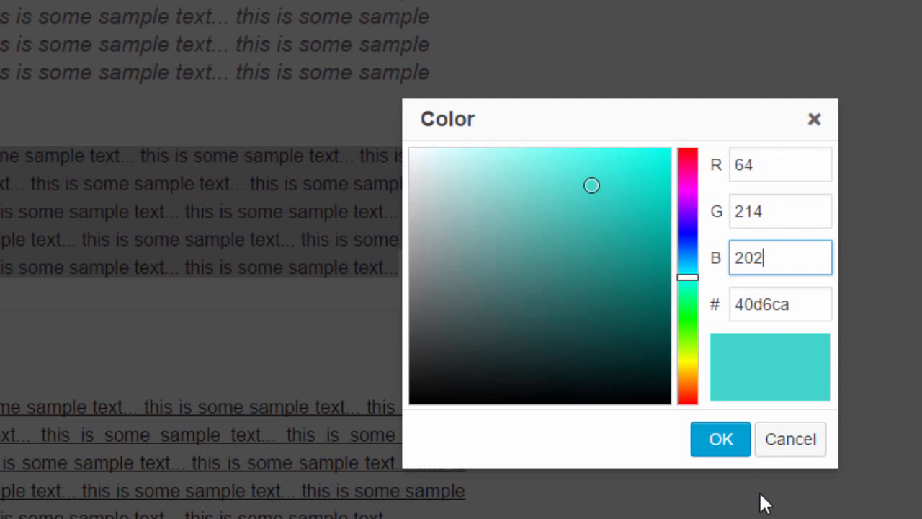
left_click(728, 449)
left_click(382, 265)
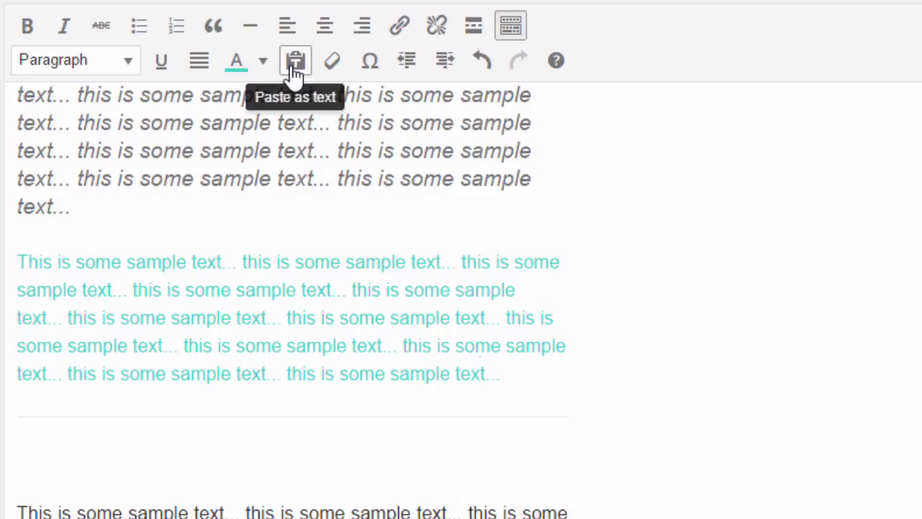
Switch to Microsoft Word and copy all three formatted lines of Document2
key("alt+Tab")
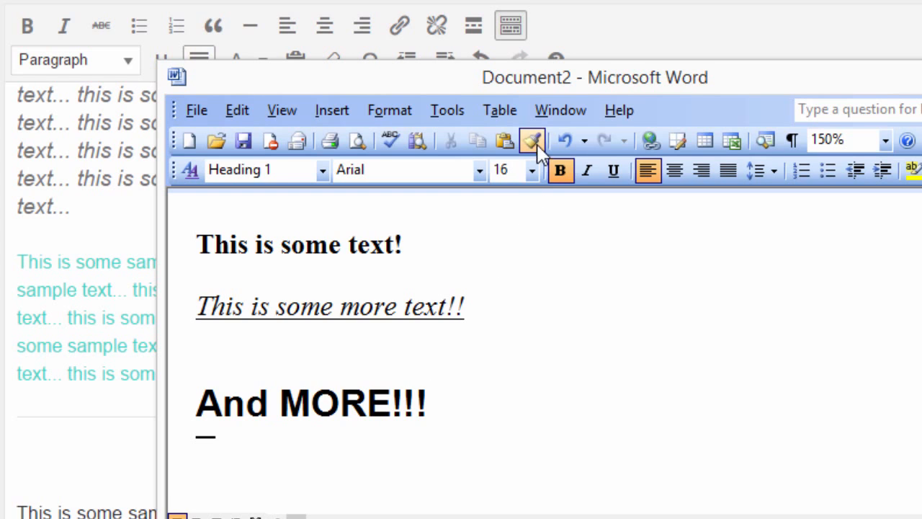
left_click_drag(533, 70, 640, 122)
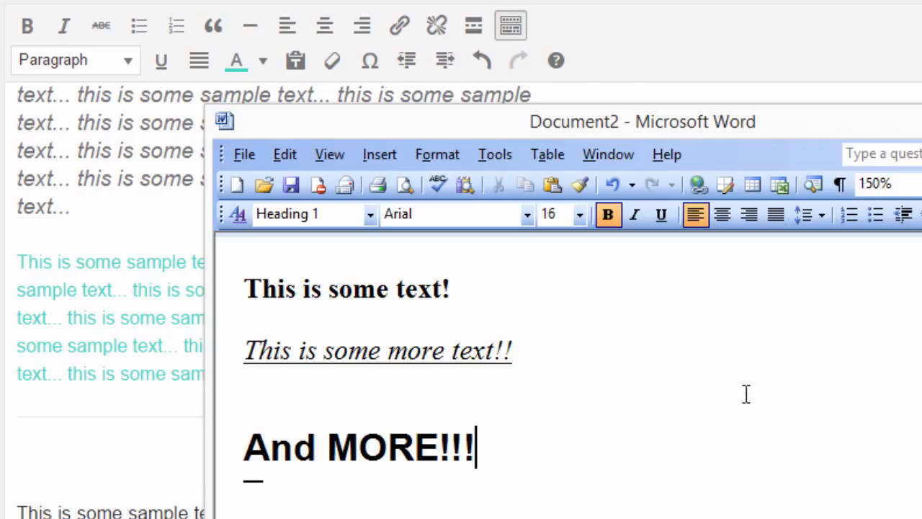
left_click_drag(259, 261, 668, 475)
key("ctrl+c")
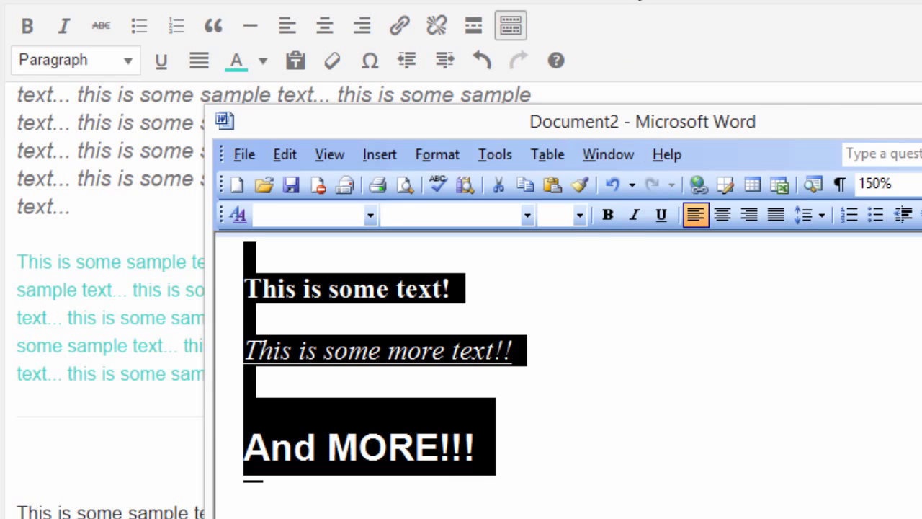
Return to the WordPress editor, end the numbered list after option 3 and add blank lines below it
left_click(618, 67)
scroll(536, 431, "down", 5)
left_click(202, 415)
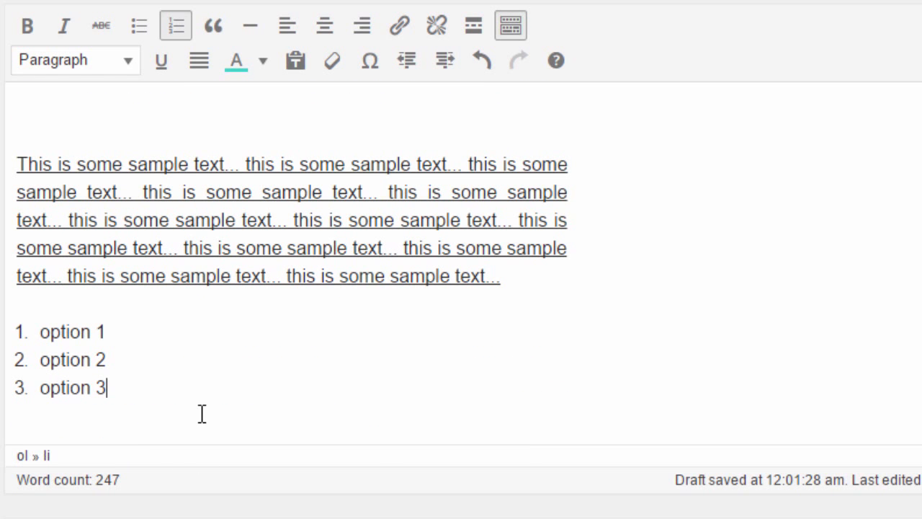
key("Return")
key("Return")
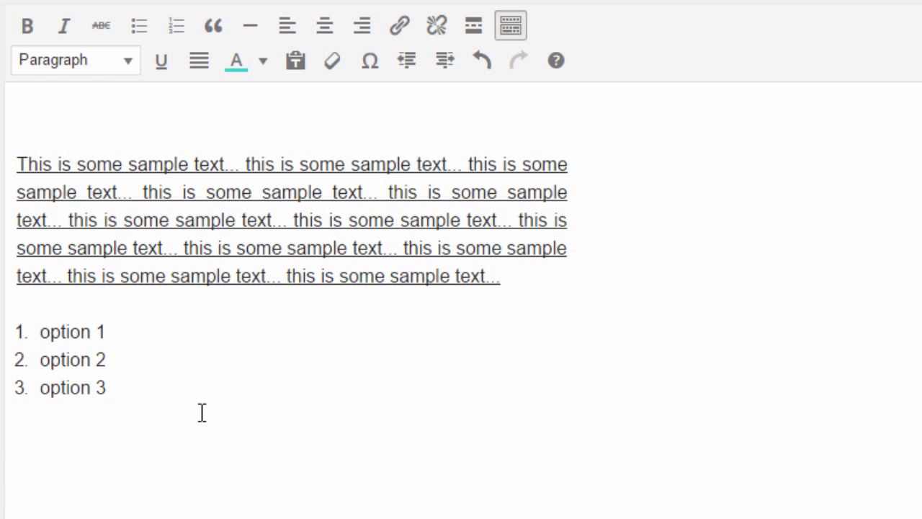
scroll(202, 413, "down", 3)
left_click(181, 352)
scroll(178, 361, "up", 2)
left_click(120, 410)
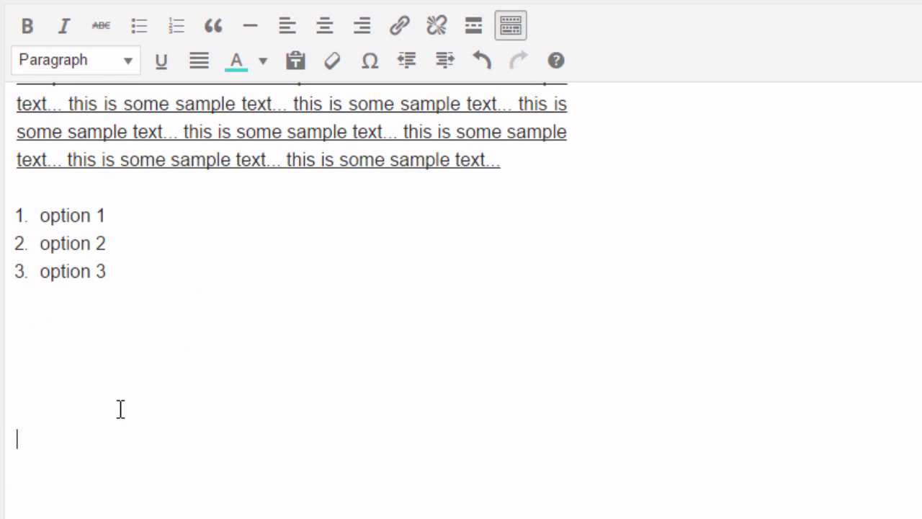
Paste the copied Word text with its formatting below the numbered list
left_click(181, 438)
type("This is some text!")
scroll(181, 438, "down", 5)
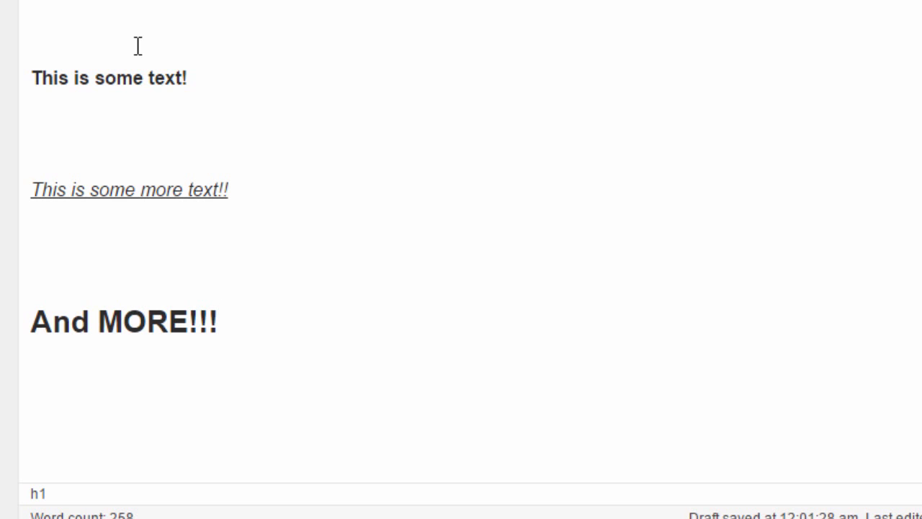
Compare the formatting of the pasted text with the original lines in Microsoft Word
key("alt+Tab")
left_click_drag(503, 0, 570, 0)
left_click(551, 103)
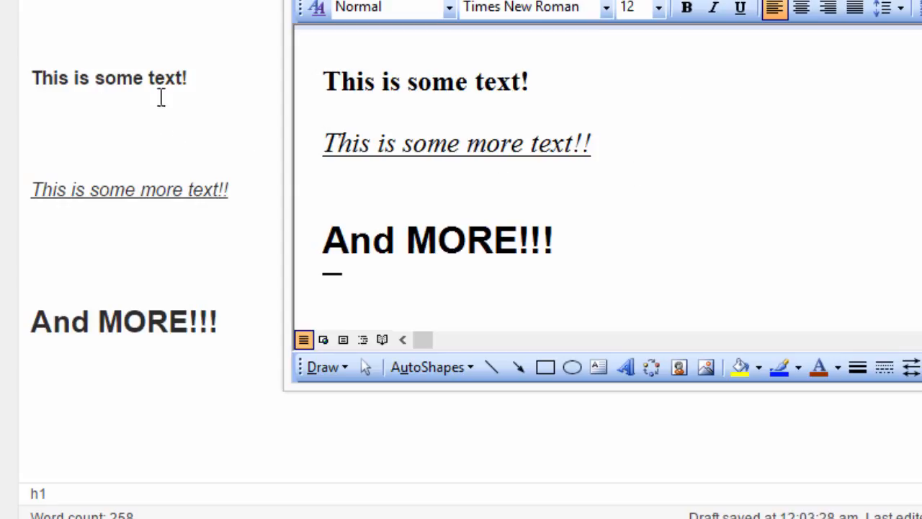
left_click(199, 81)
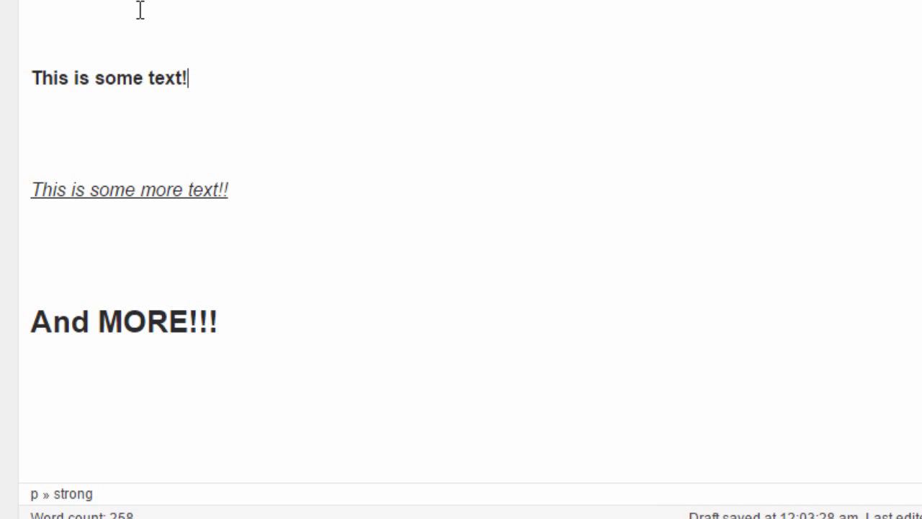
left_click_drag(75, 2, 301, 354)
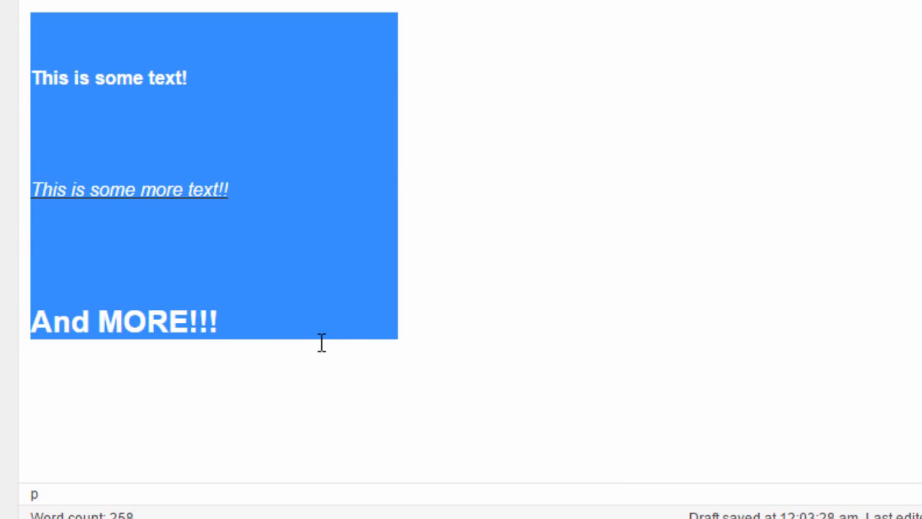
Add several blank lines below the pasted "And MORE!!!" heading
scroll(390, 307, "down", 2)
left_click(390, 308)
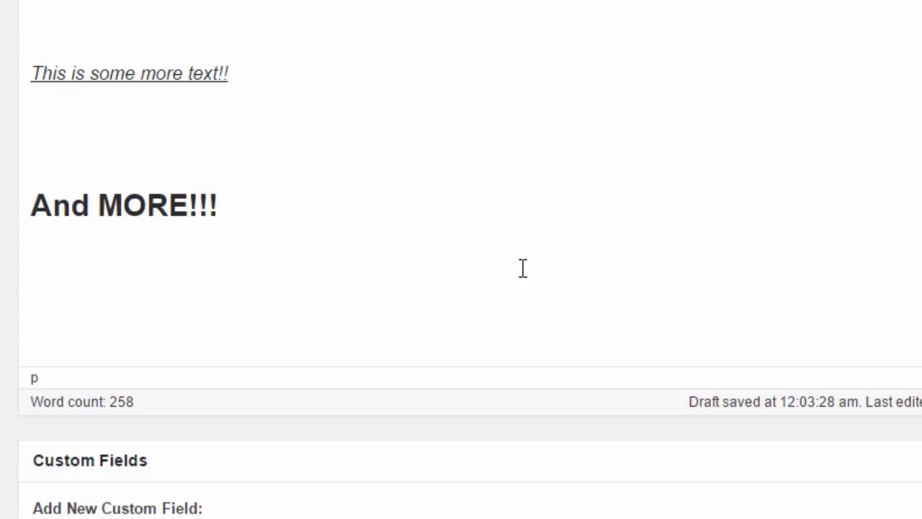
key("Return")
key("Return")
key("Return")
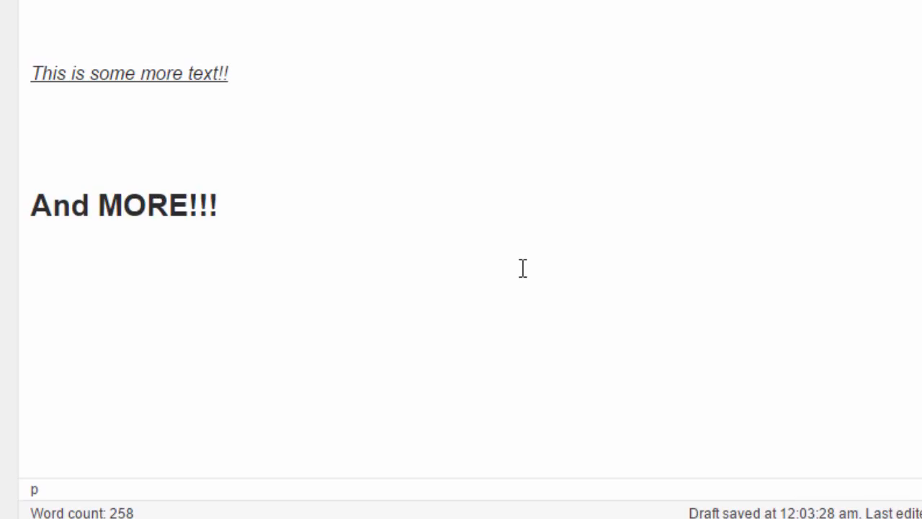
scroll(507, 215, "down", 3)
key("Return")
key("Return")
key("Return")
key("Return")
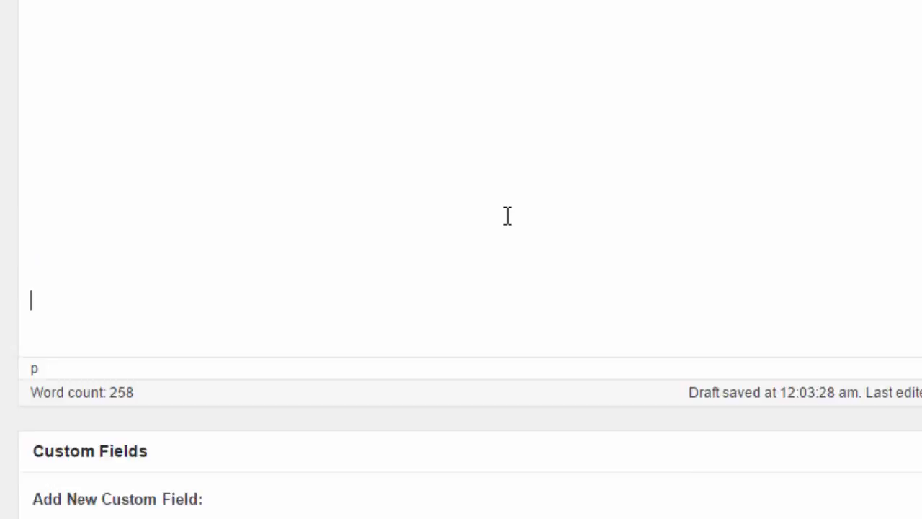
Turn on plain-text pasting, dismiss the notice and paste the copied Word text as plain text below the "And MORE!!!" heading
scroll(507, 215, "up", 7)
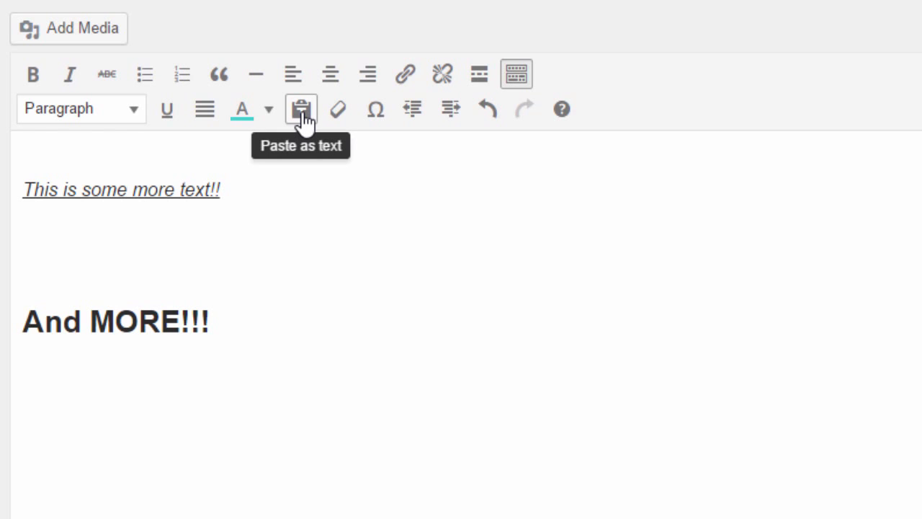
left_click(303, 117)
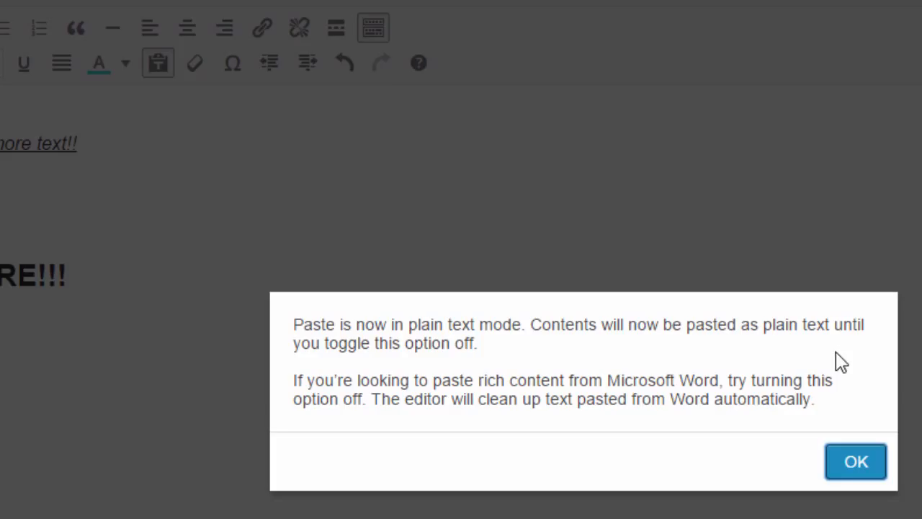
left_click(856, 464)
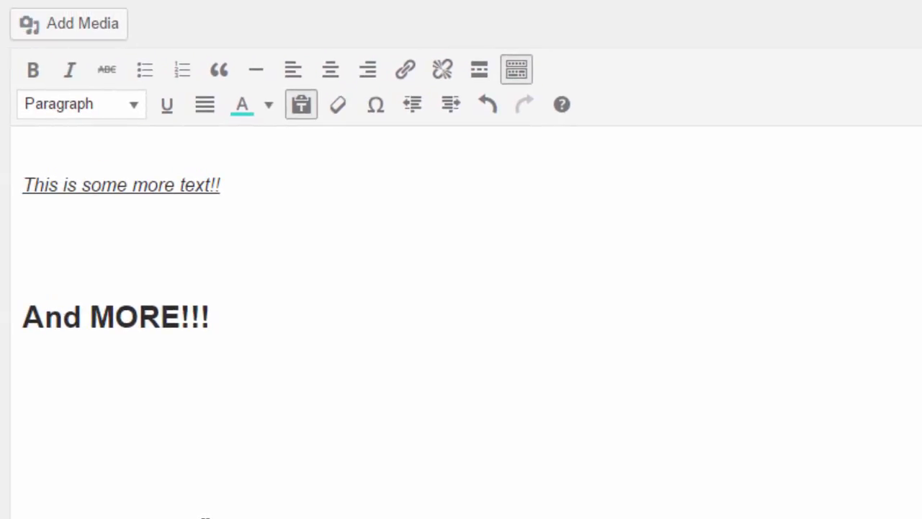
scroll(206, 515, "down", 1)
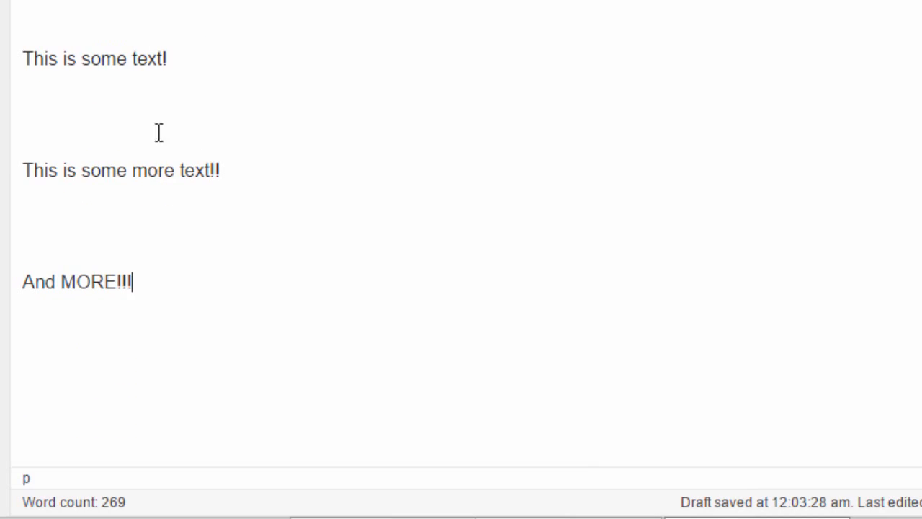
Add a new line below the plain-text copy and paste the copied Word text there again without formatting
scroll(165, 239, "down", 2)
key("Return")
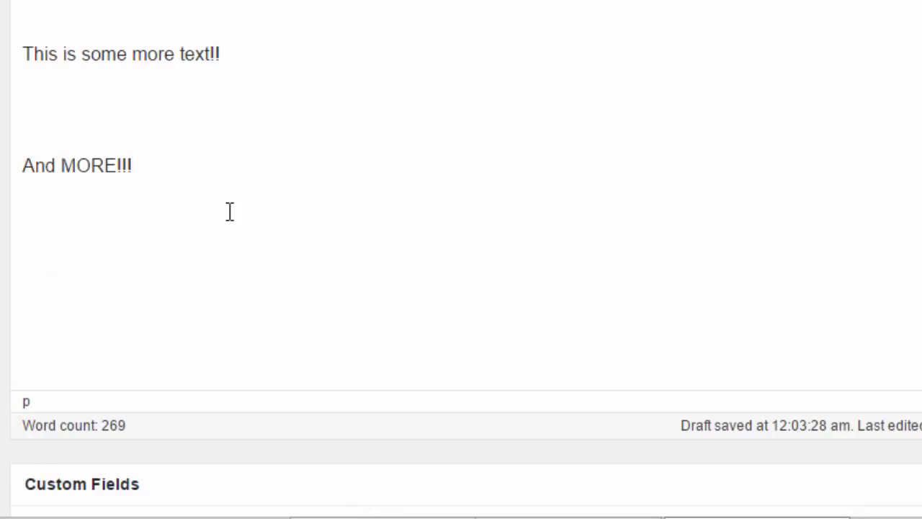
key("ctrl+v")
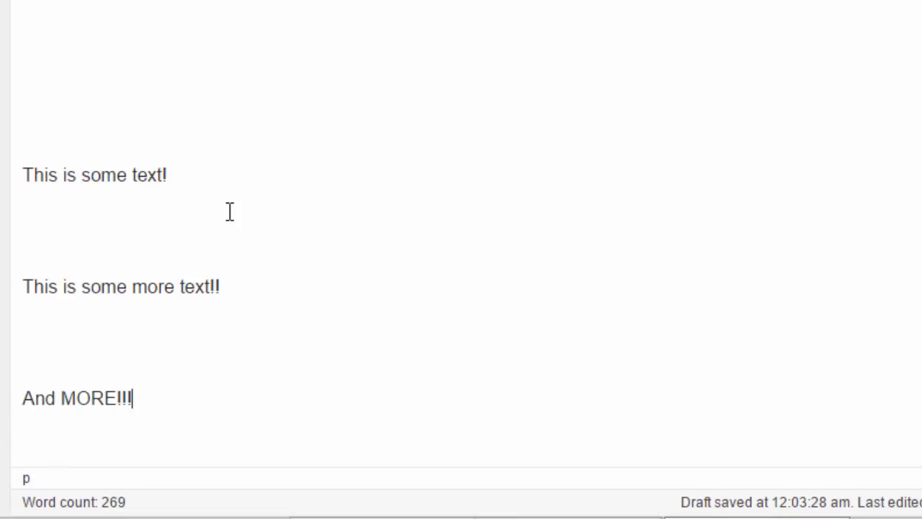
scroll(234, 204, "down", 3)
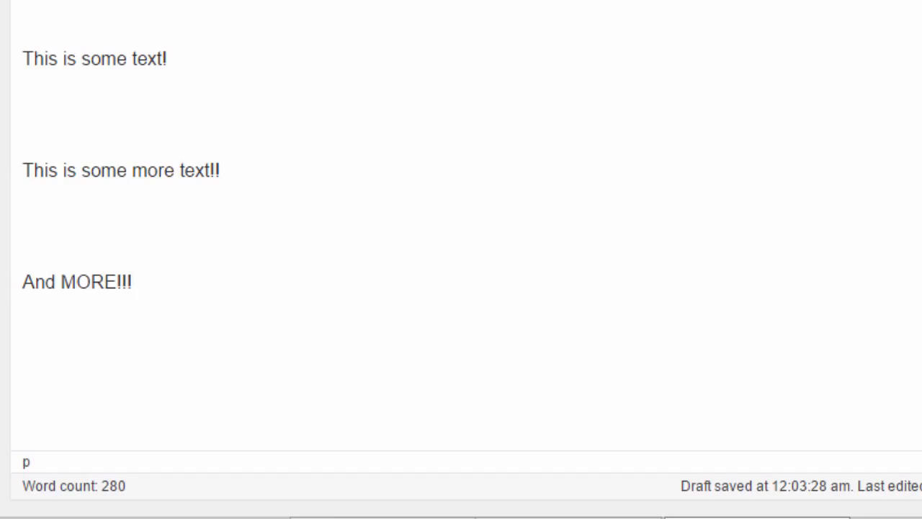
Turn off plain-text pasting and paste the Word text with its original formatting below the plain-text copies
scroll(311, 119, "up", 5)
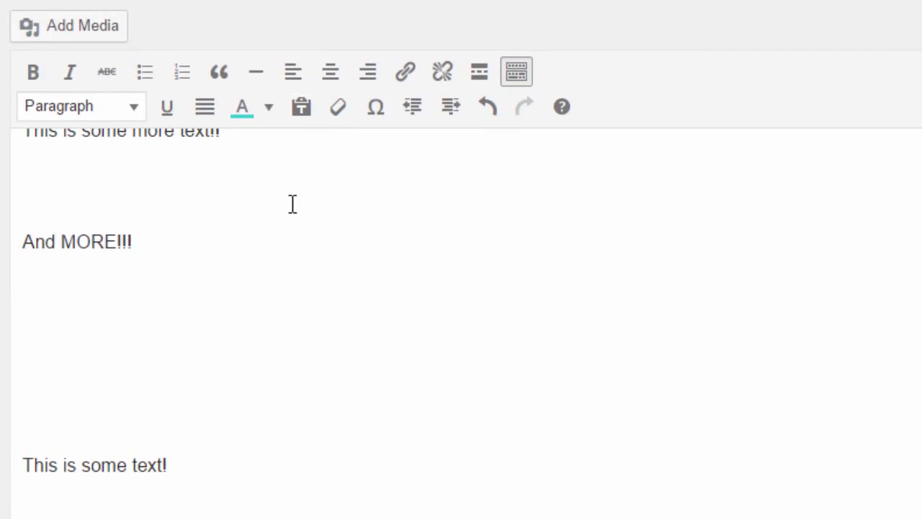
scroll(282, 330, "up", 3)
scroll(269, 401, "down", 3)
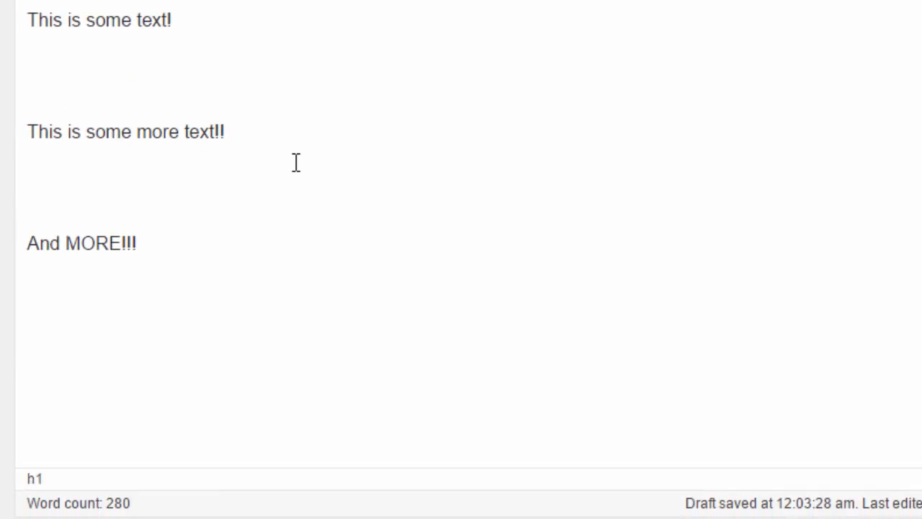
scroll(295, 162, "down", 2)
scroll(242, 267, "down", 2)
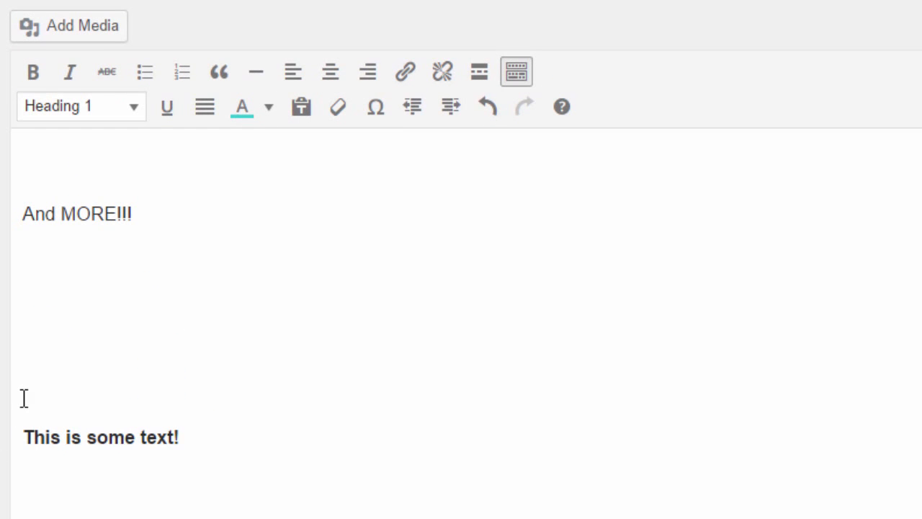
Clear the formatting from the newly pasted formatted block, then select only its "And MORE!!!" heading
double_click(41, 437)
left_click_drag(132, 446, 224, 500)
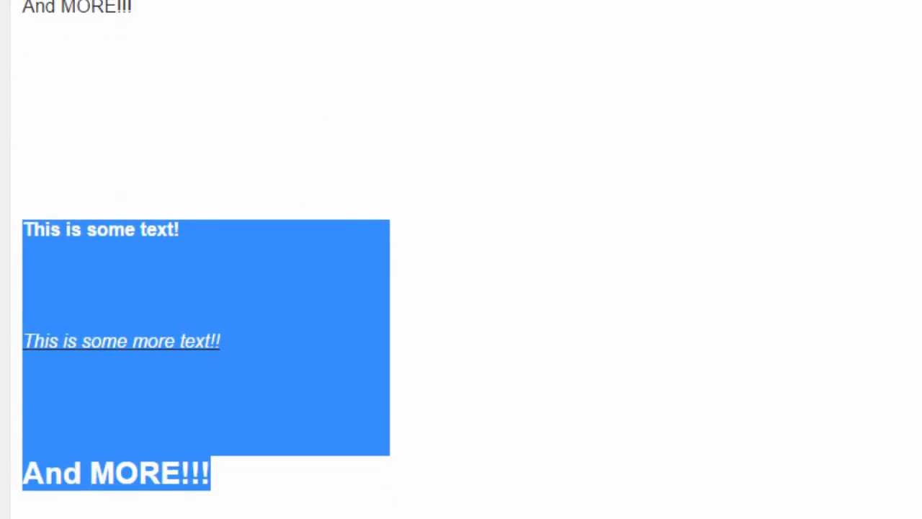
left_click(216, 0)
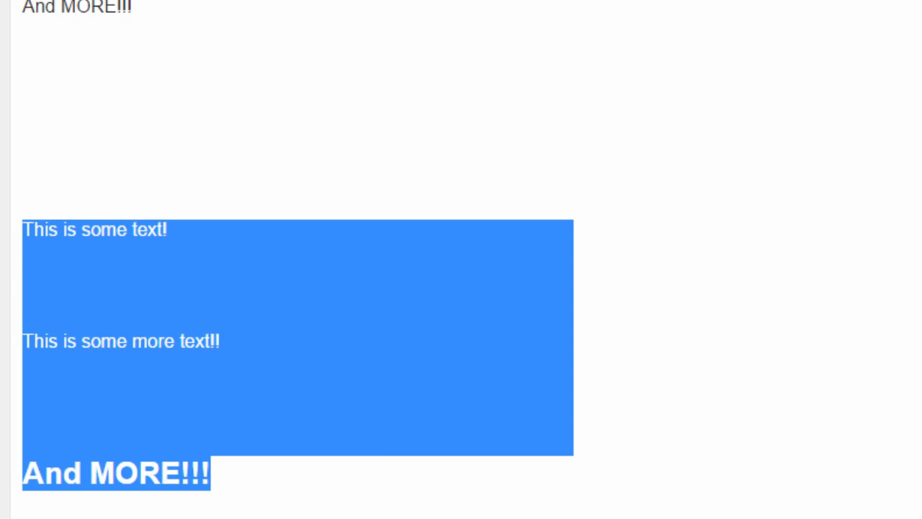
left_click(224, 322)
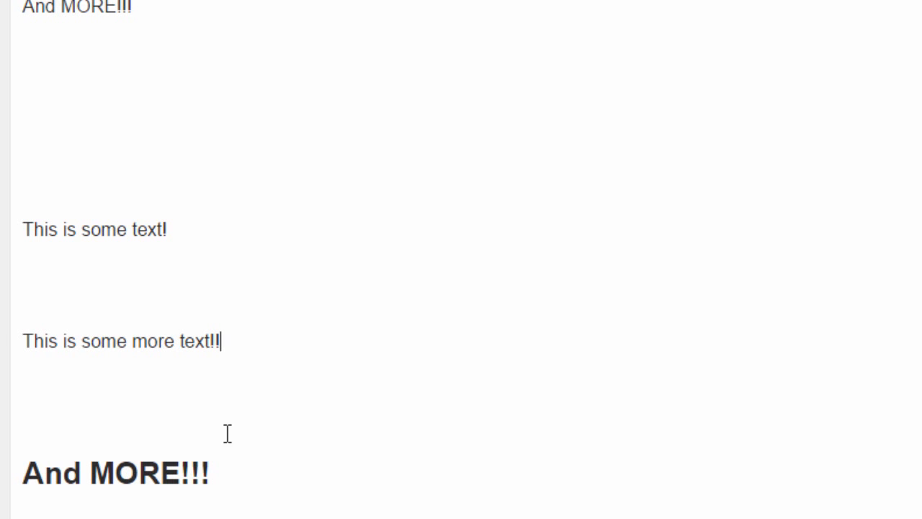
left_click_drag(267, 469, 63, 424)
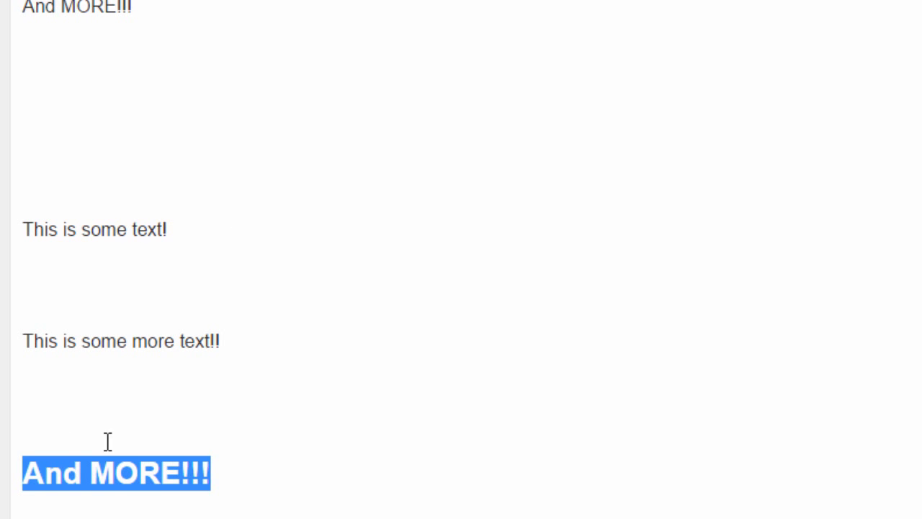
In the still-formatted copy of the Word text, clear the italic and underline formatting from "This is some more text!!"
scroll(84, 111, "up", 4)
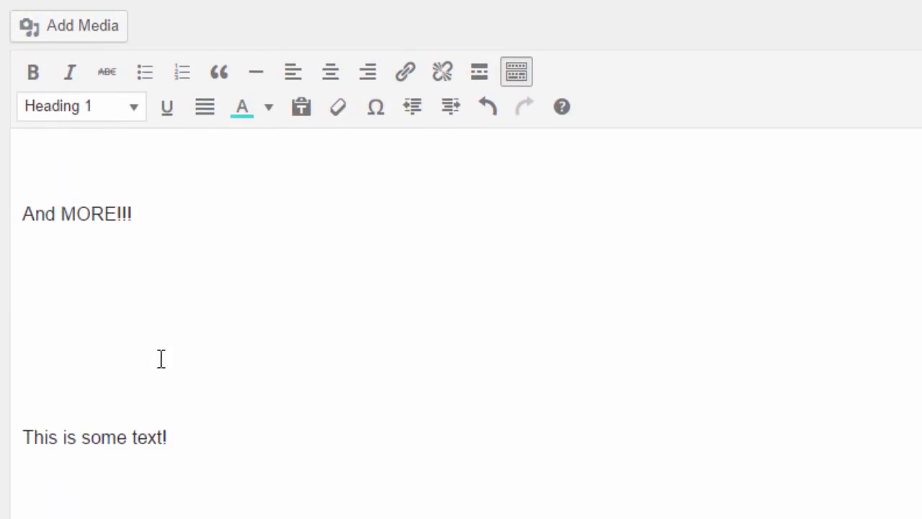
left_click(161, 359)
scroll(165, 365, "down", 10)
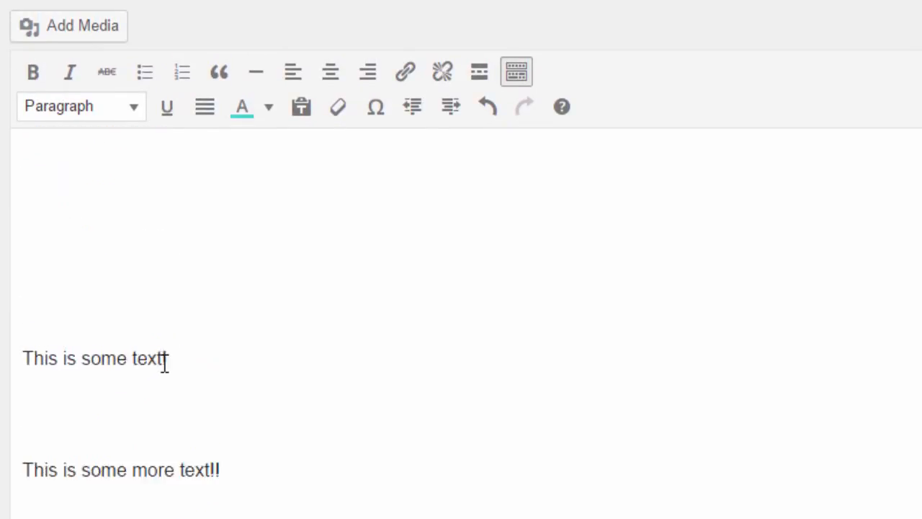
scroll(164, 364, "down", 4)
scroll(164, 365, "up", 4)
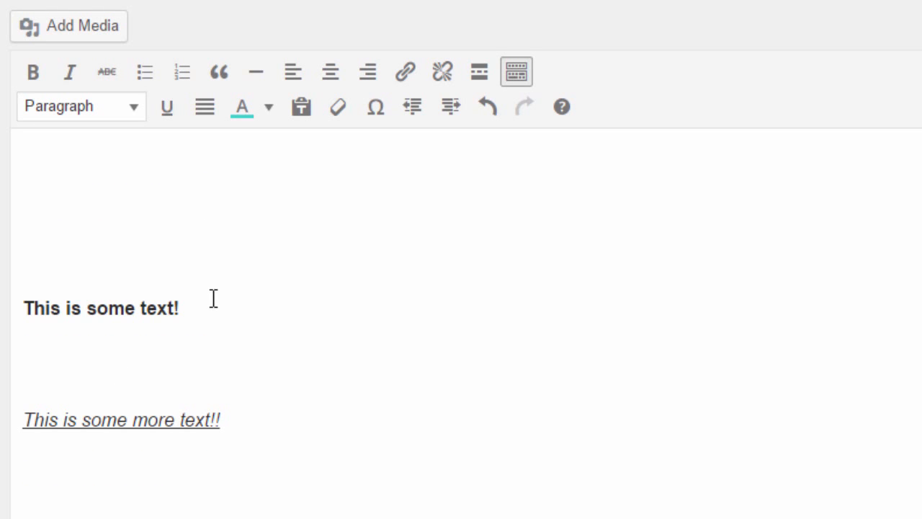
left_click_drag(180, 308, 1, 308)
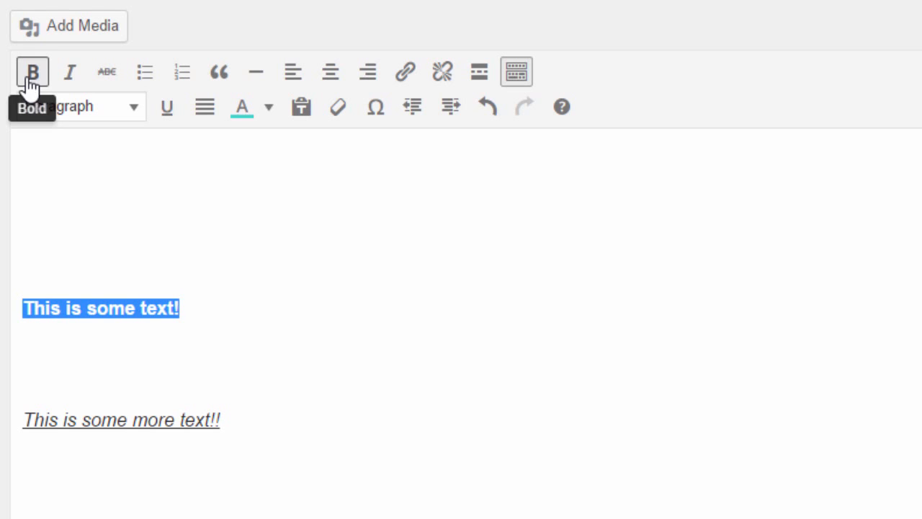
left_click_drag(214, 420, 13, 421)
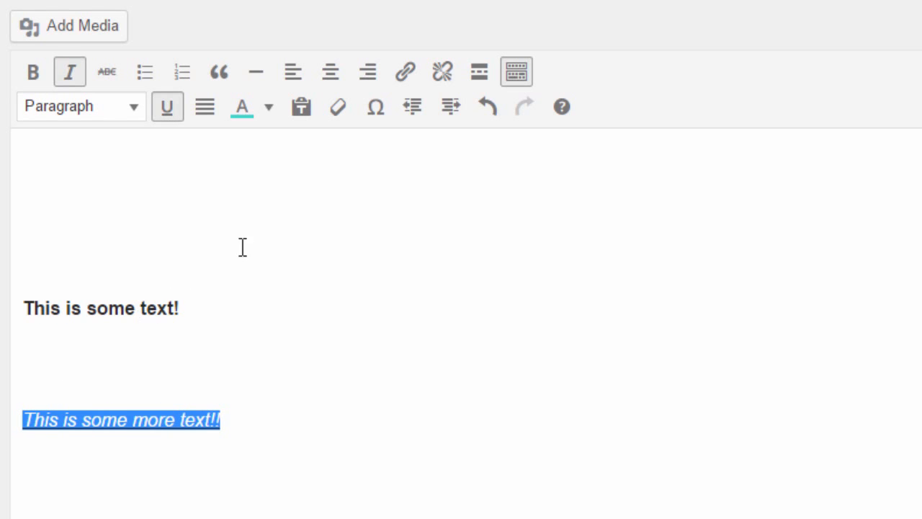
left_click(345, 118)
left_click(254, 418)
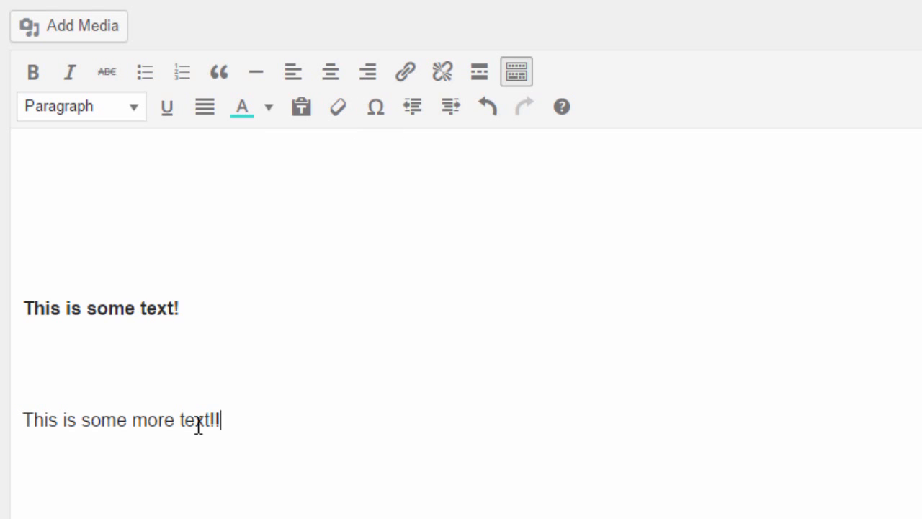
Clear the bold formatting from the "This is some text!" line above it
left_click_drag(253, 420, 66, 422)
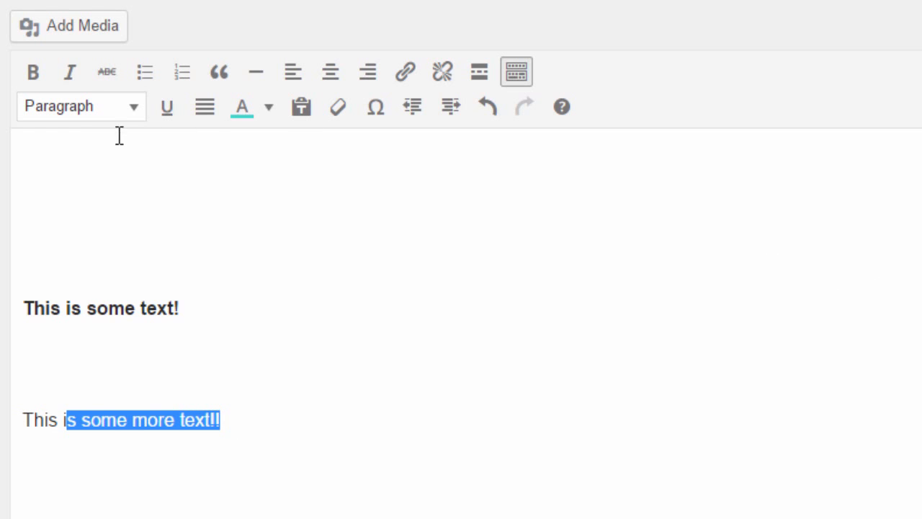
left_click(246, 308)
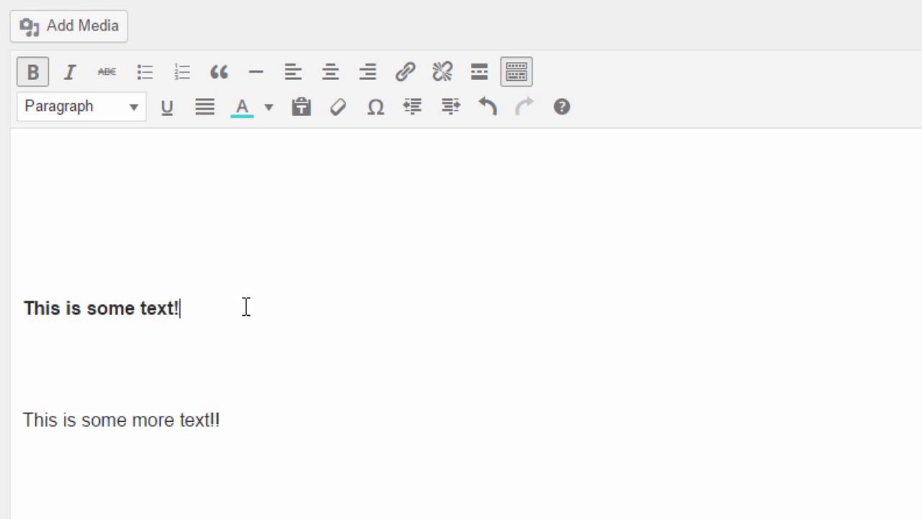
left_click_drag(246, 307, 4, 325)
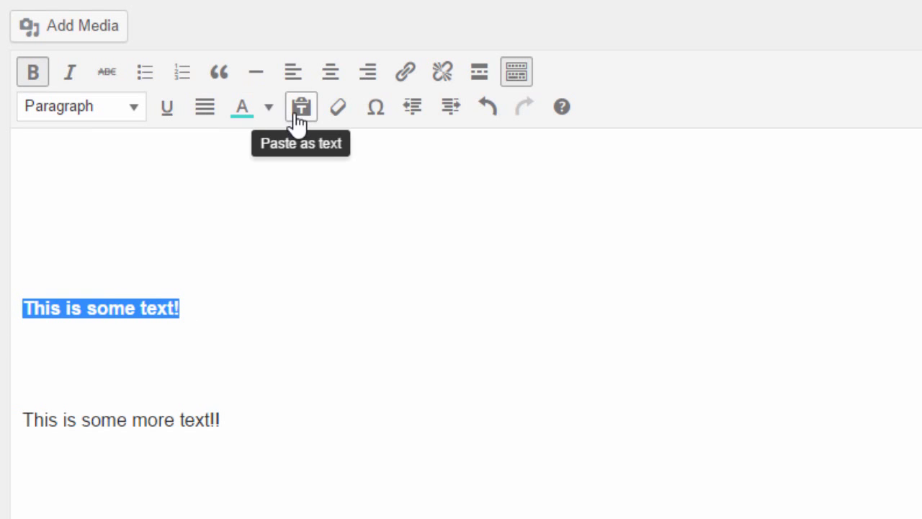
left_click(341, 109)
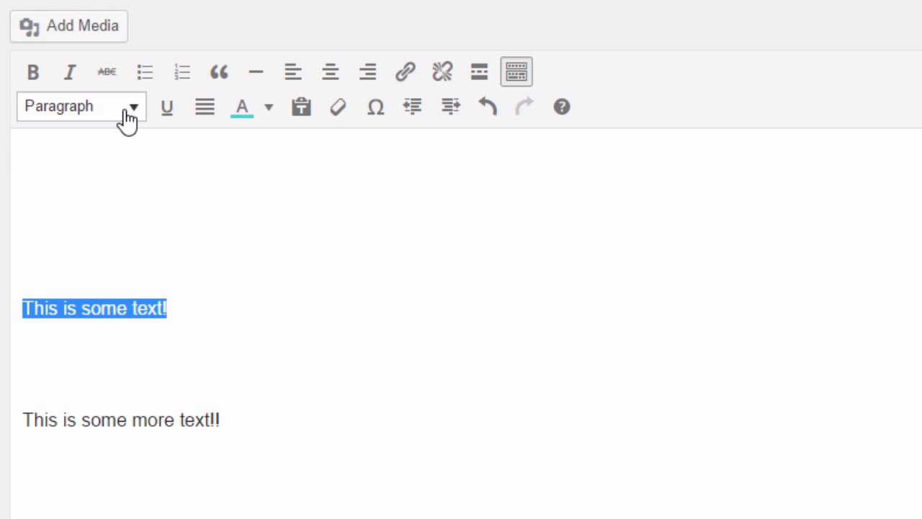
left_click(211, 303)
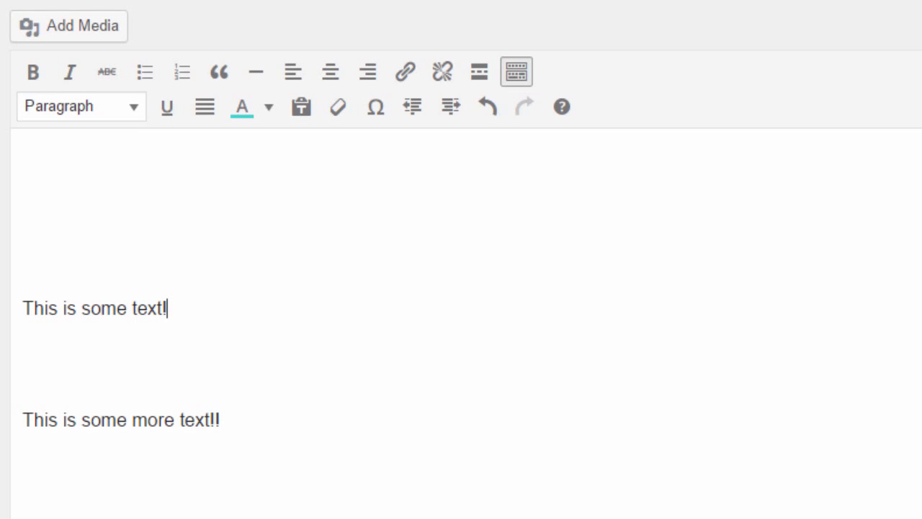
Try to clear the formatting of the "And MORE!!!" heading below the two lines
key("alt+shift+1")
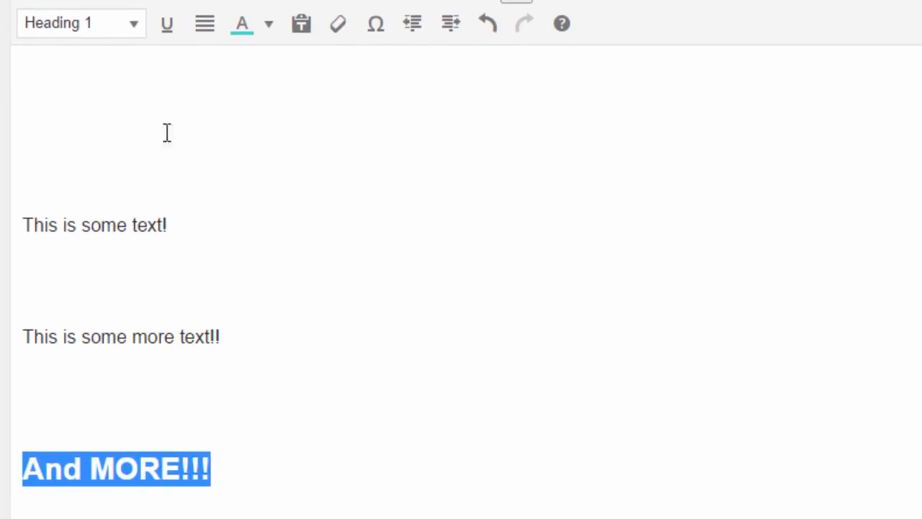
left_click(337, 31)
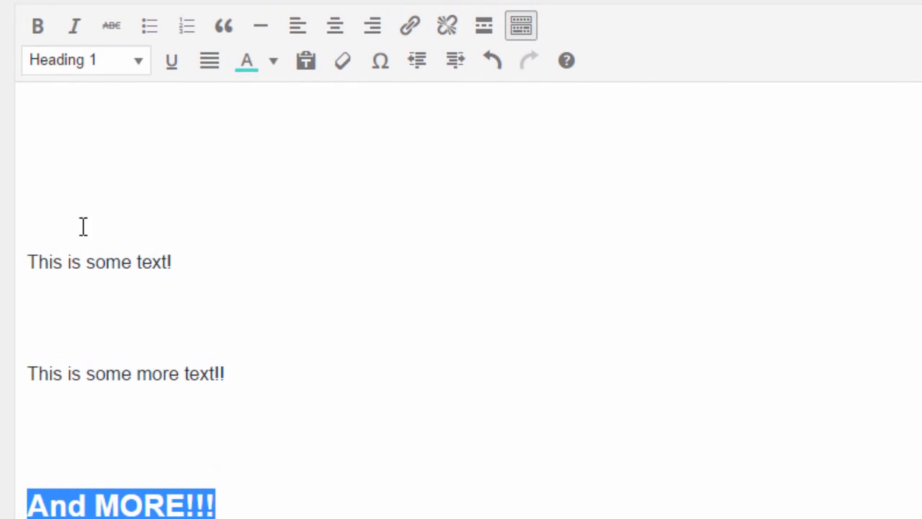
Apply bold, italic, strikethrough, blockquote and underline to the "And MORE!!!" heading
left_click(38, 32)
left_click(74, 29)
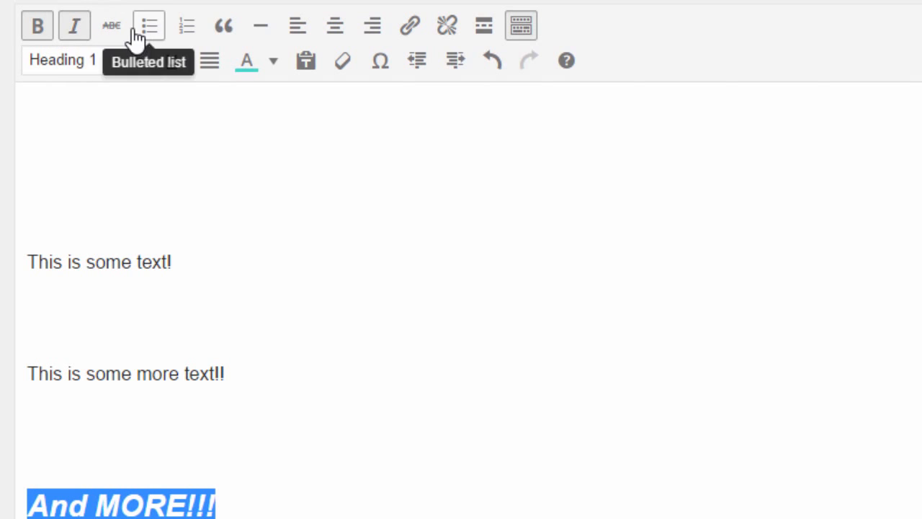
left_click(110, 29)
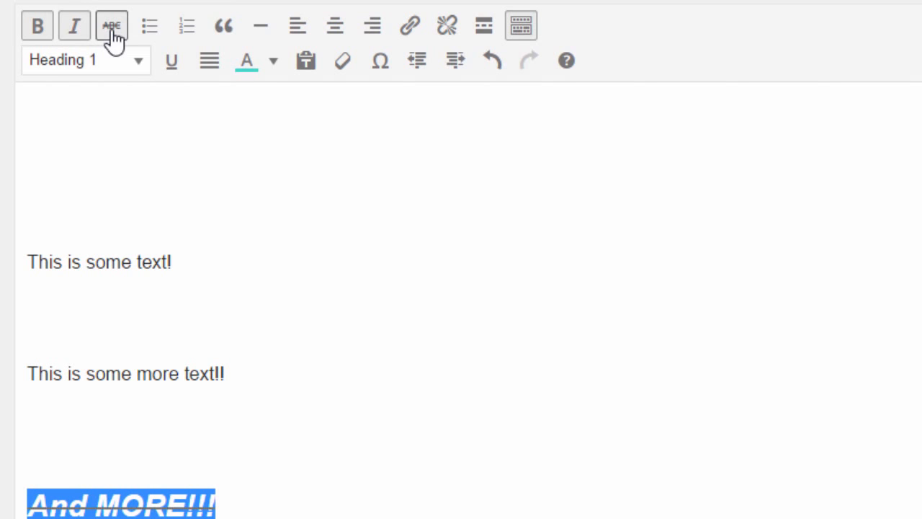
left_click(230, 40)
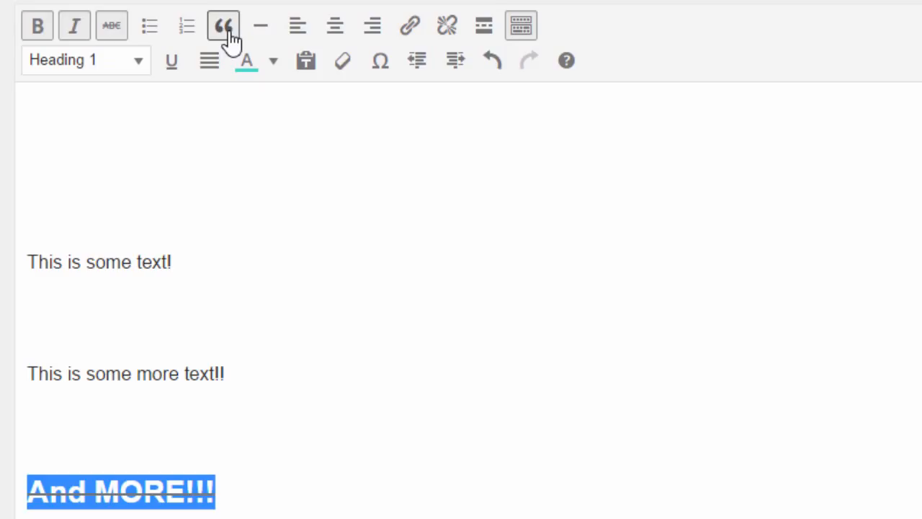
left_click(172, 64)
left_click(330, 496)
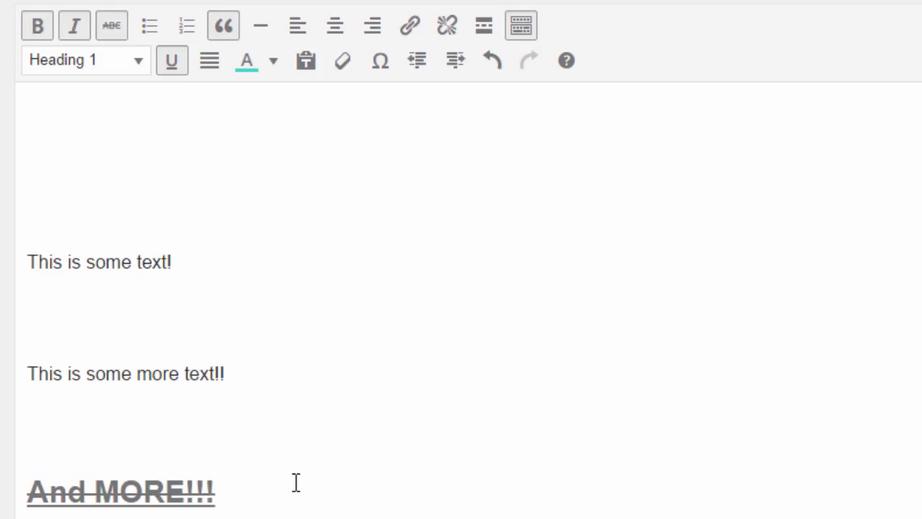
Change the text colour of the "And MORE!!!" heading to red
left_click_drag(285, 482, 10, 487)
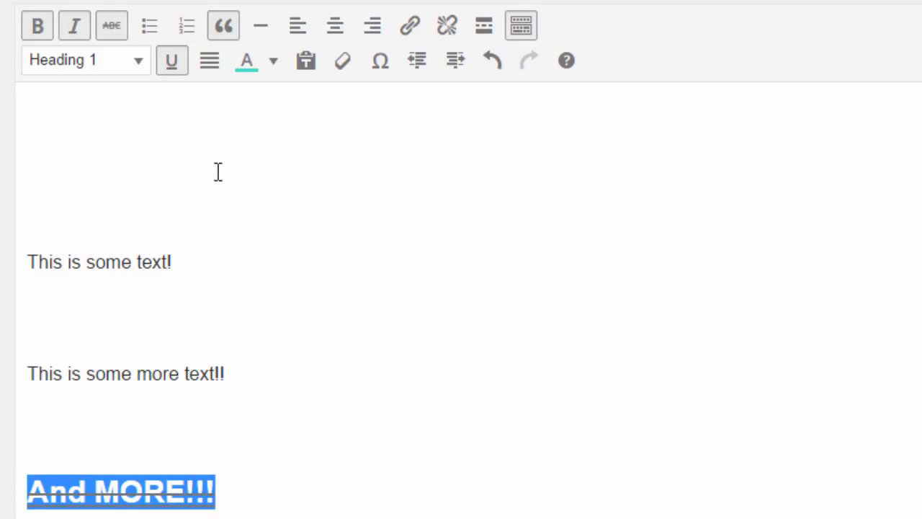
left_click(273, 62)
left_click(250, 140)
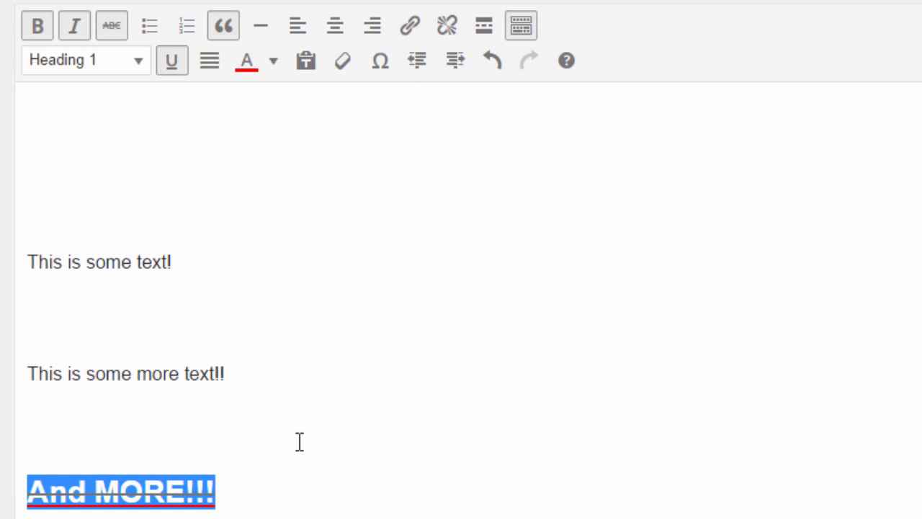
Clear the formatting from the "And MORE!!!" heading and remove its blockquote
left_click(249, 492)
left_click_drag(249, 492, 21, 491)
left_click(346, 64)
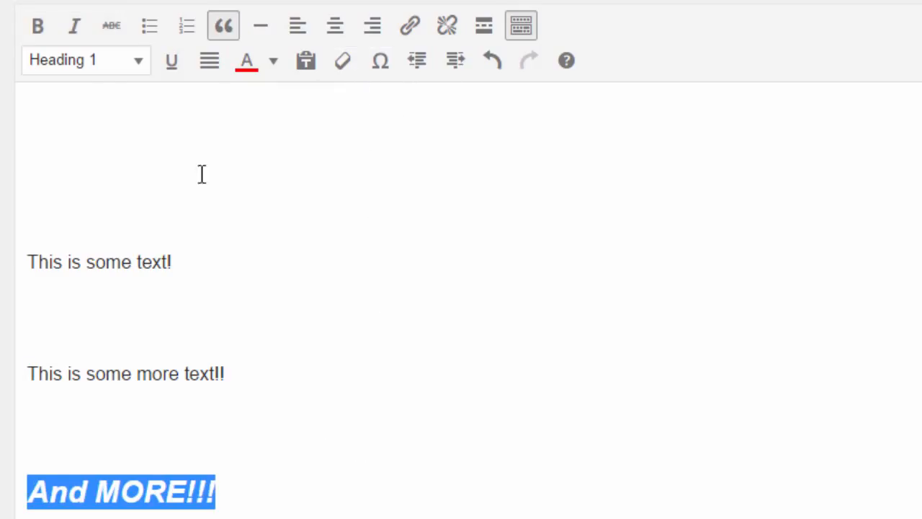
left_click(232, 34)
left_click(224, 28)
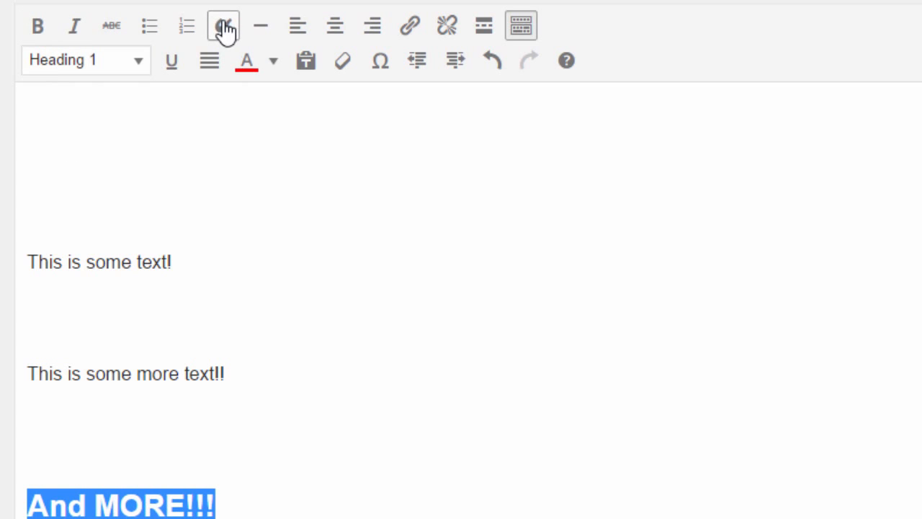
Change the "And MORE!!!" heading below the two text lines to Paragraph format
left_click(124, 61)
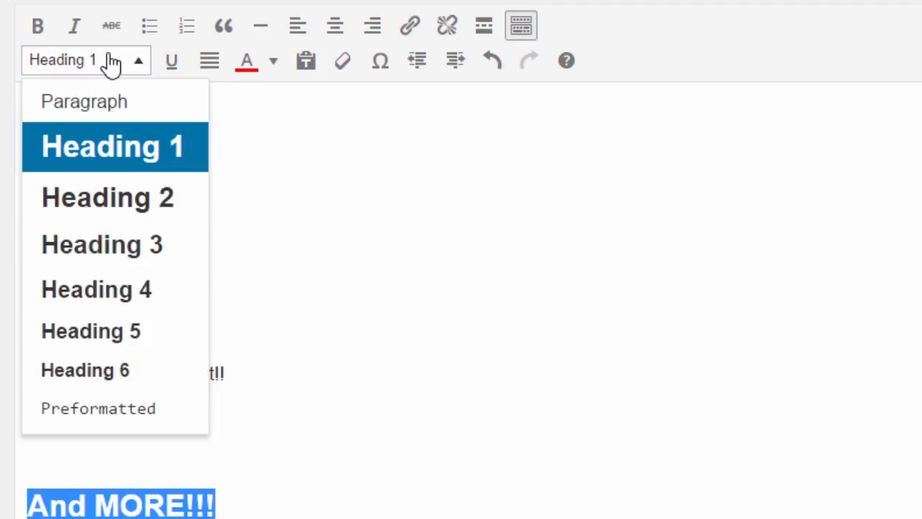
left_click(147, 104)
left_click(268, 486)
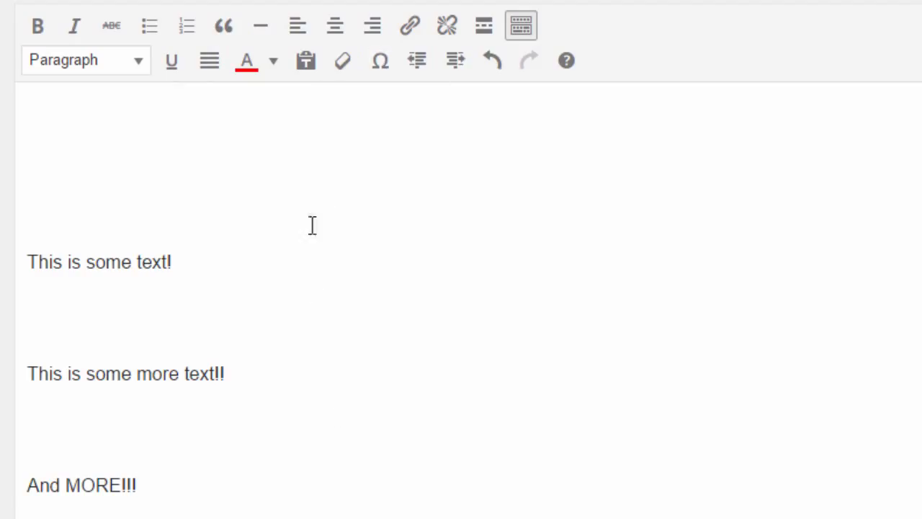
scroll(303, 300, "up", 5)
scroll(303, 301, "down", 2)
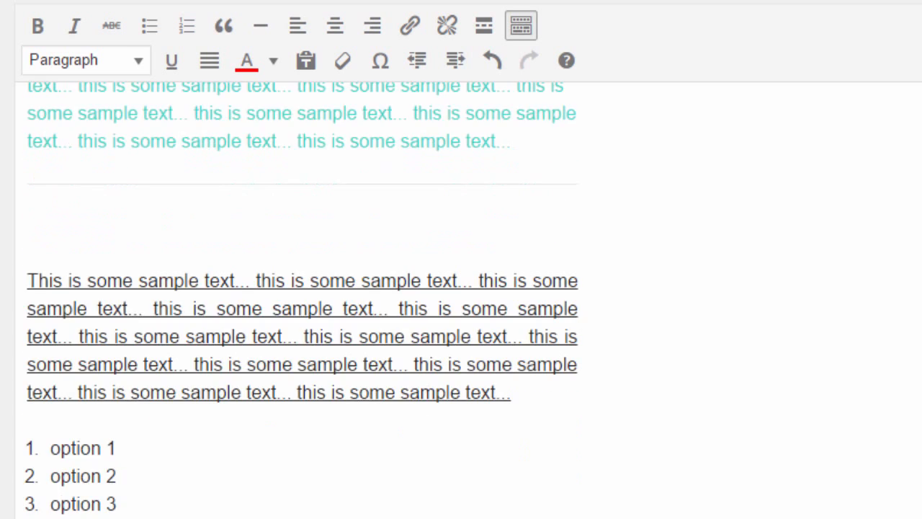
double_click(94, 498)
left_click_drag(99, 499, 170, 516)
scroll(169, 378, "down", 5)
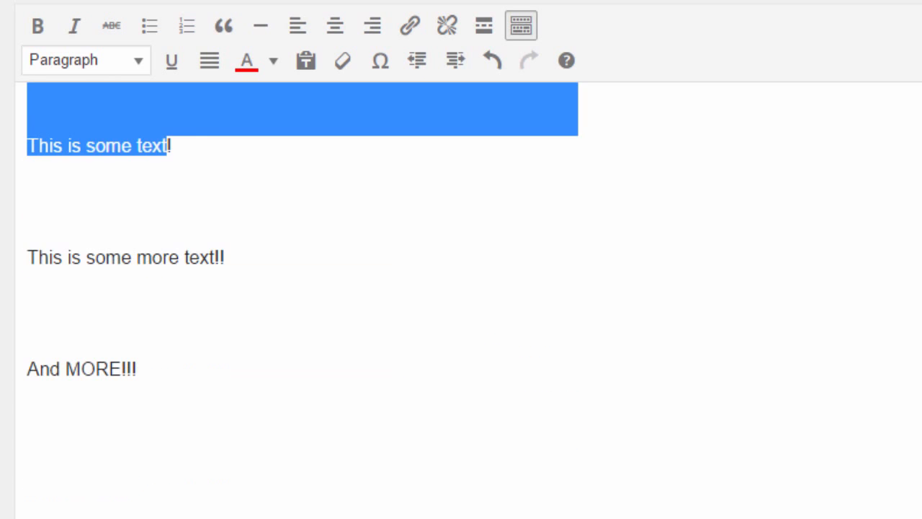
left_click(170, 254)
scroll(170, 253, "up", 2)
scroll(288, 301, "up", 2)
scroll(289, 300, "down", 2)
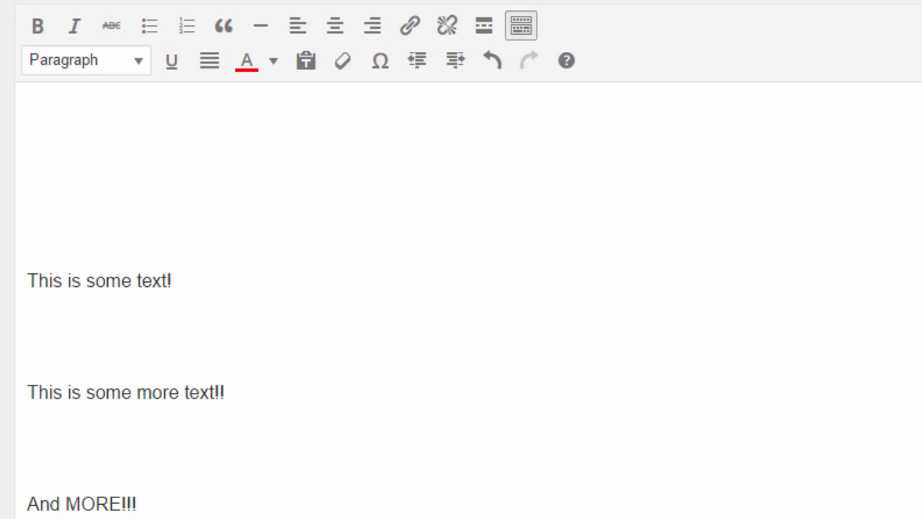
scroll(218, 485, "down", 6)
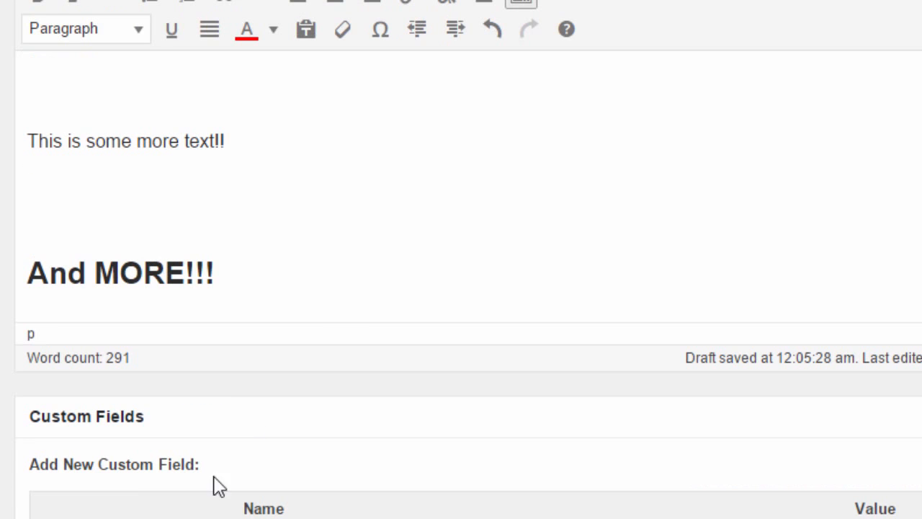
scroll(292, 284, "up", 8)
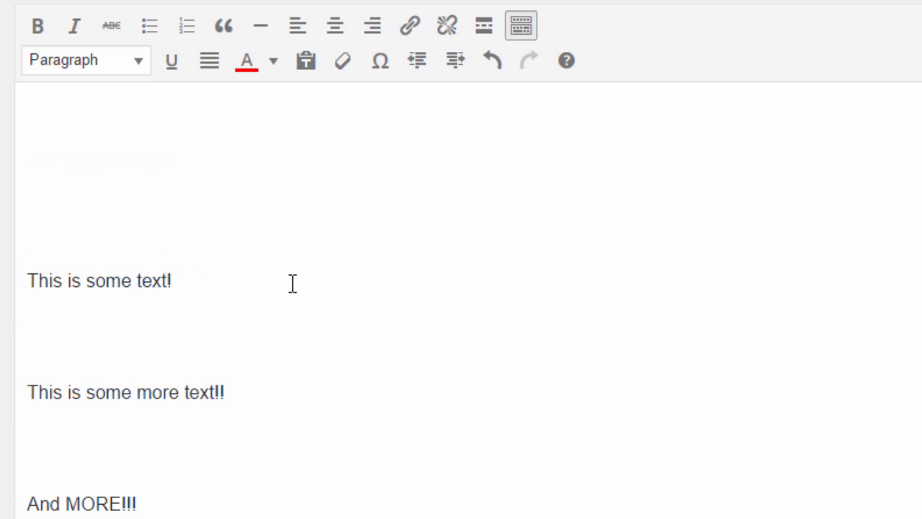
scroll(293, 284, "down", 3)
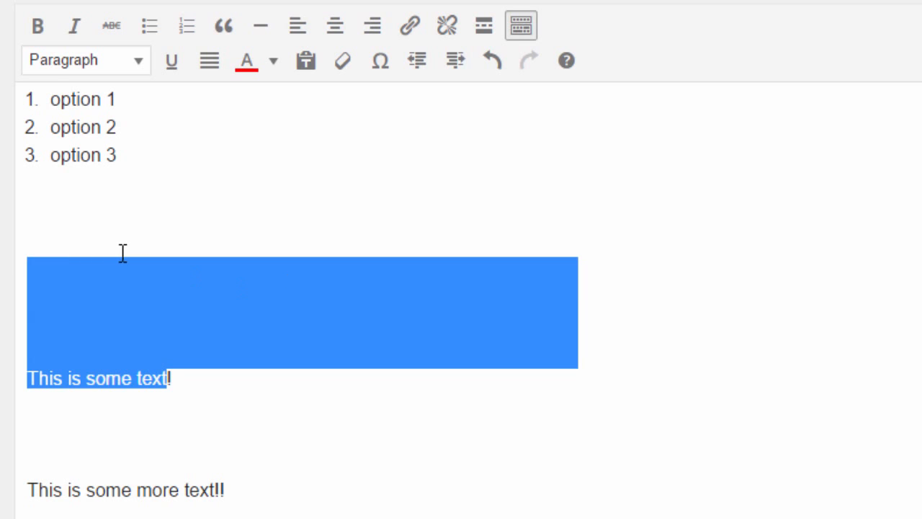
left_click(62, 223)
key("Down")
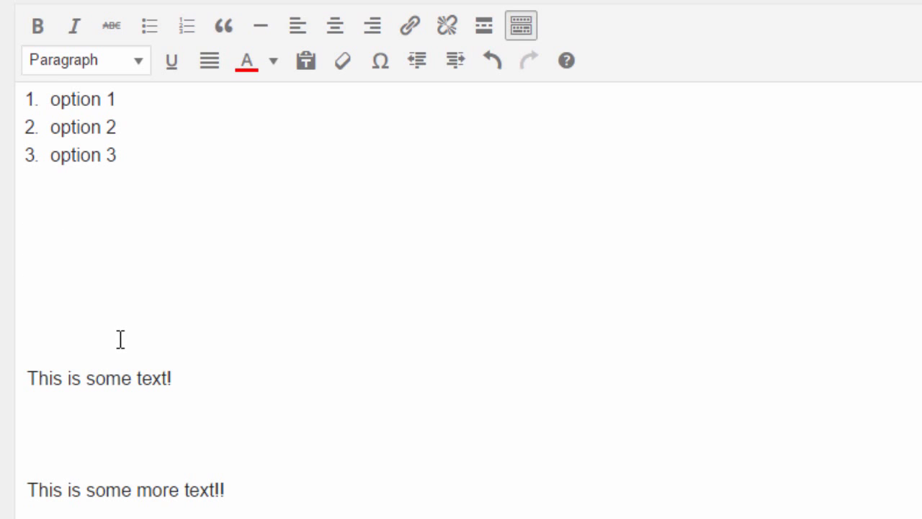
scroll(120, 340, "down", 15)
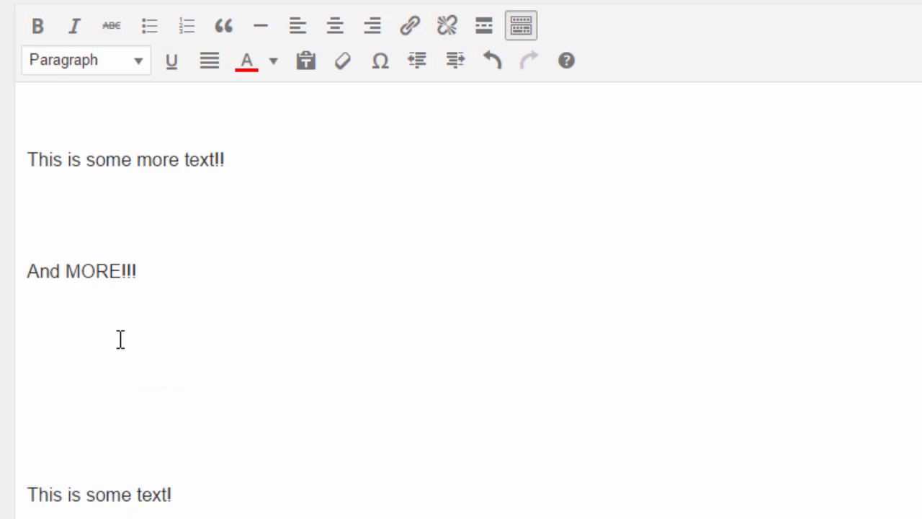
scroll(120, 339, "down", 2)
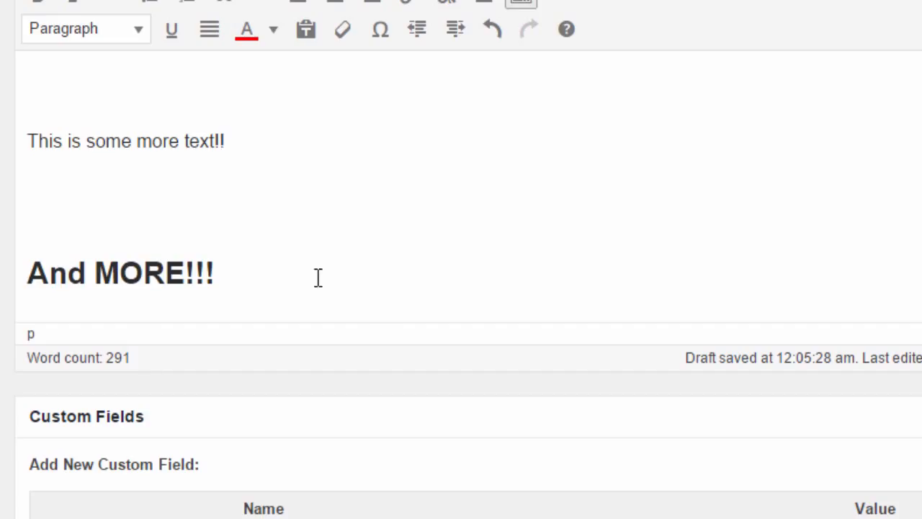
key("ctrl+a")
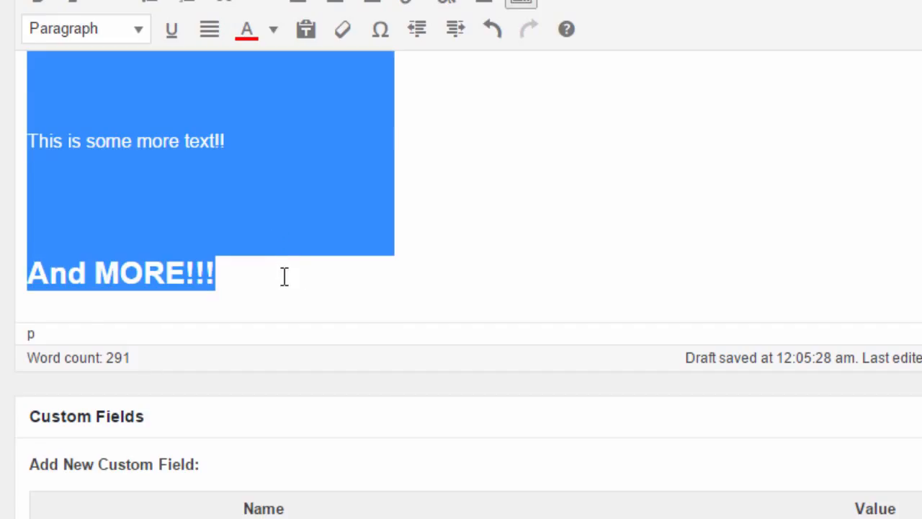
scroll(284, 278, "up", 2)
scroll(268, 278, "up", 3)
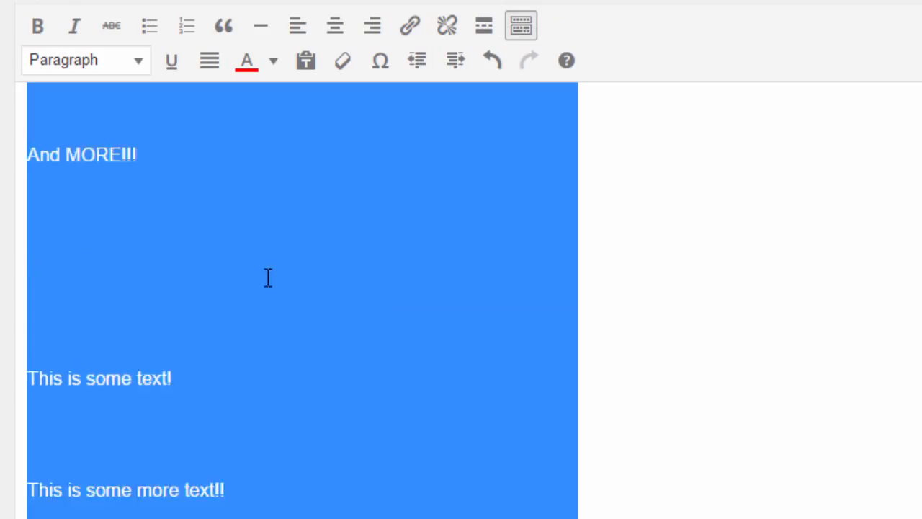
scroll(282, 371, "up", 5)
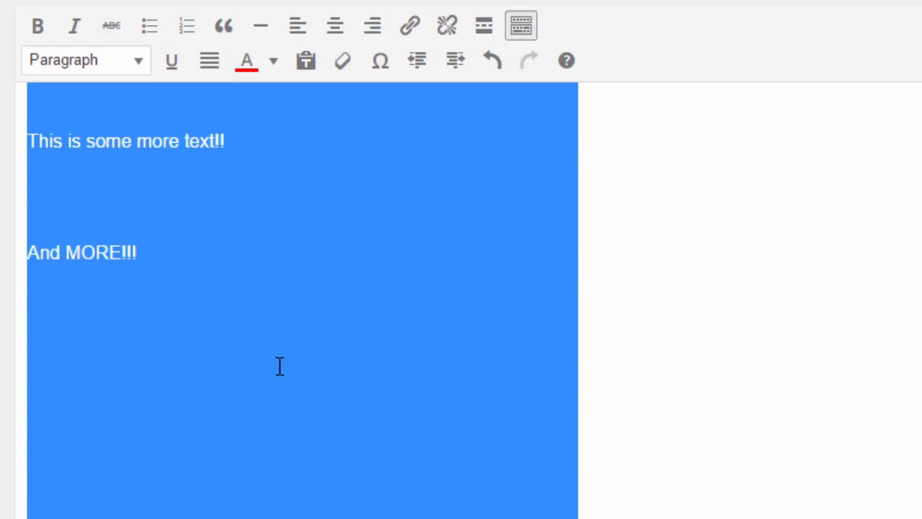
scroll(281, 365, "up", 2)
left_click(132, 194)
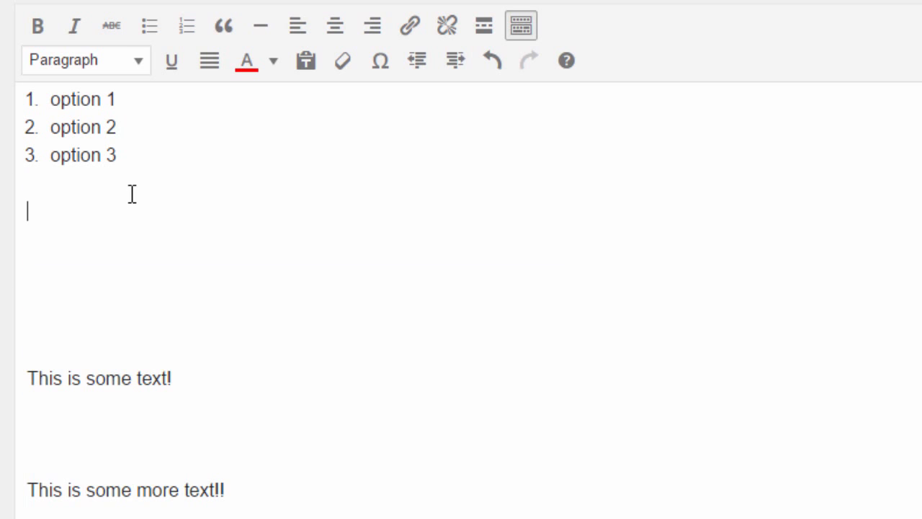
left_click_drag(82, 245, 209, 515)
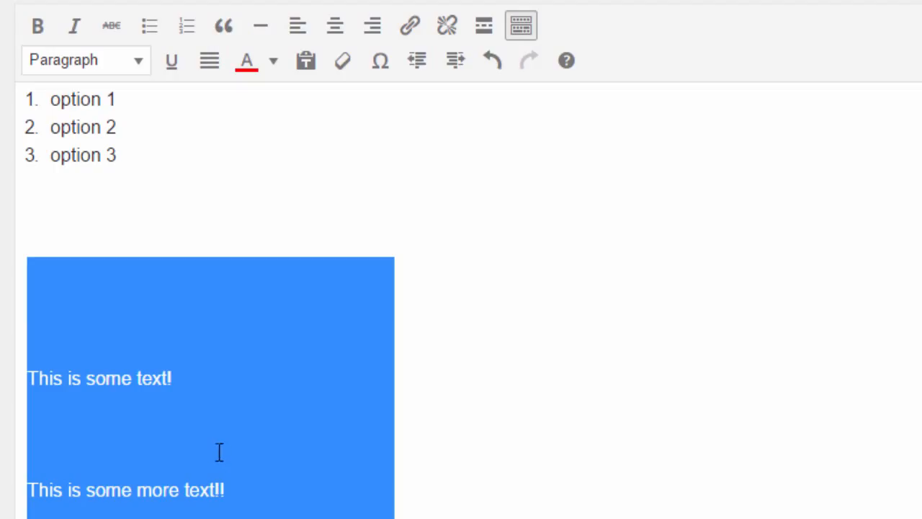
left_click(224, 330)
Delete all the pasted lines below the numbered list, through the final "And MORE!!!" heading
left_click_drag(107, 269, 217, 515)
scroll(210, 325, "down", 2)
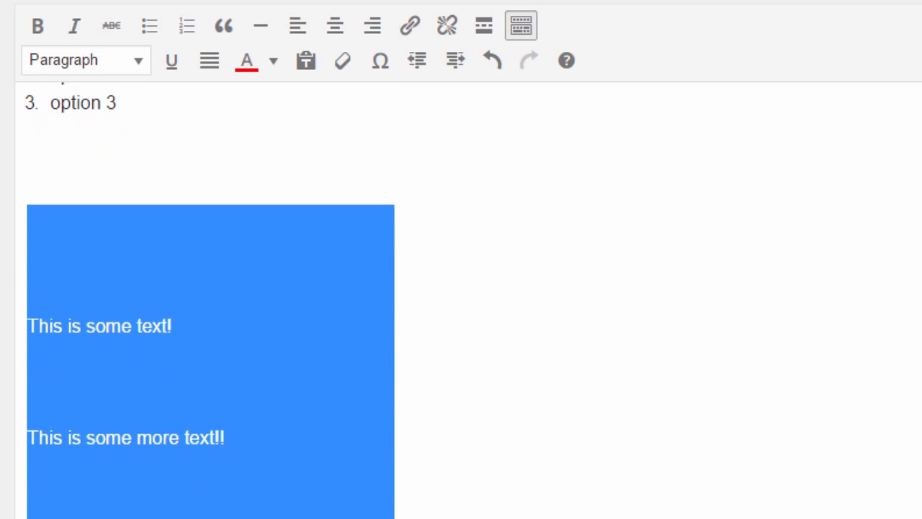
left_click_drag(216, 516, 216, 517)
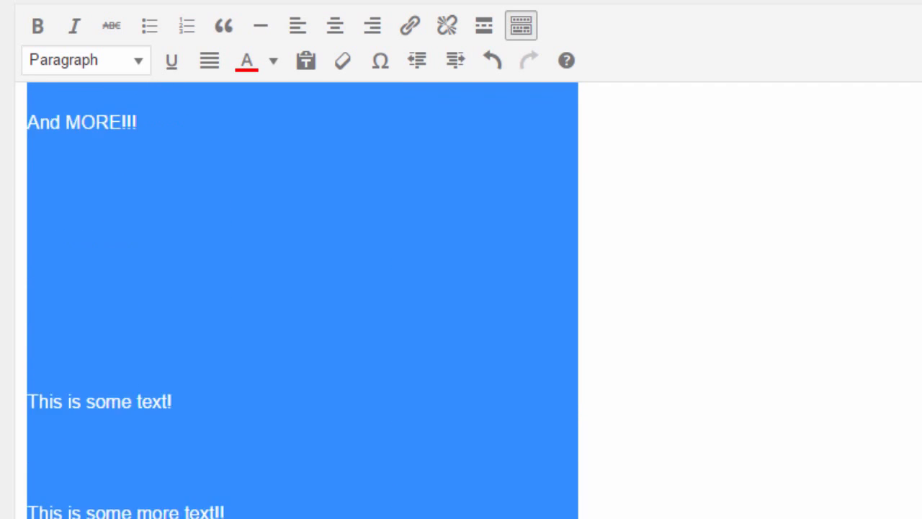
scroll(353, 508, "down", 9)
left_click(312, 478, "shift")
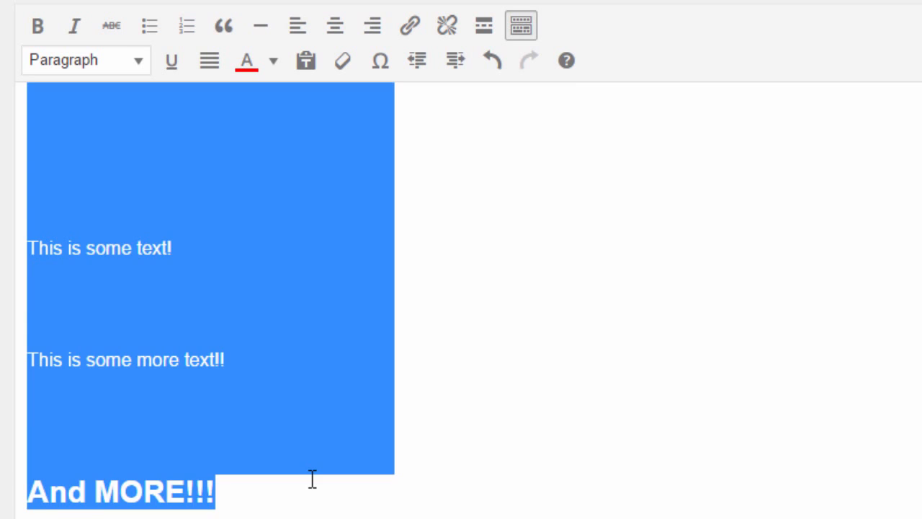
scroll(312, 478, "down", 10)
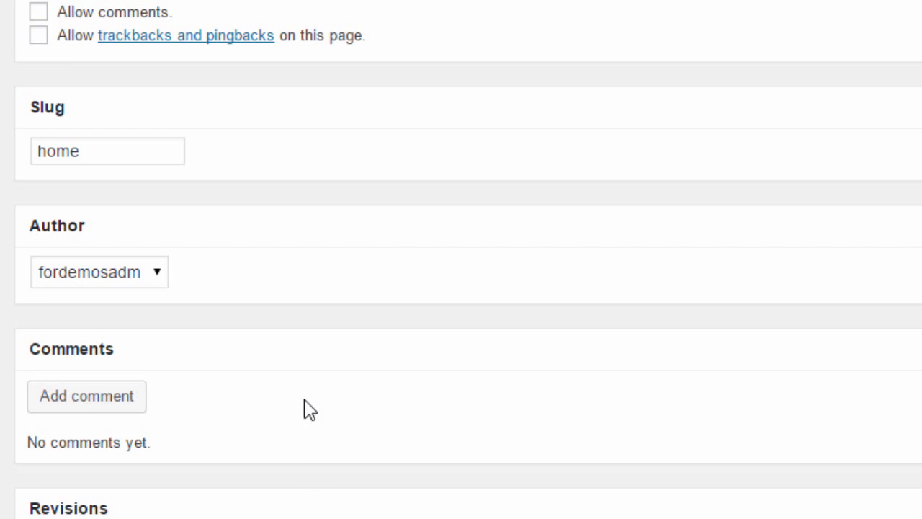
scroll(323, 394, "up", 10)
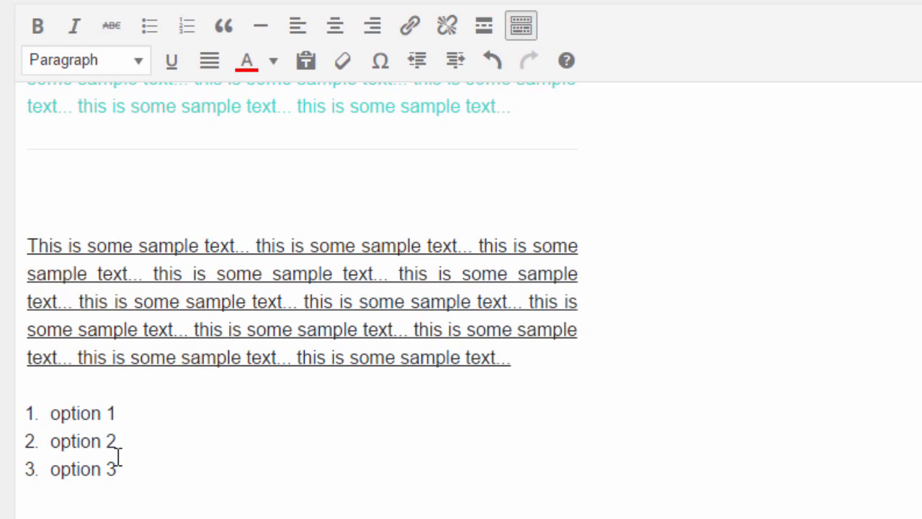
Insert the special character ⇒ below the numbered list and start a new line after it
left_click(382, 63)
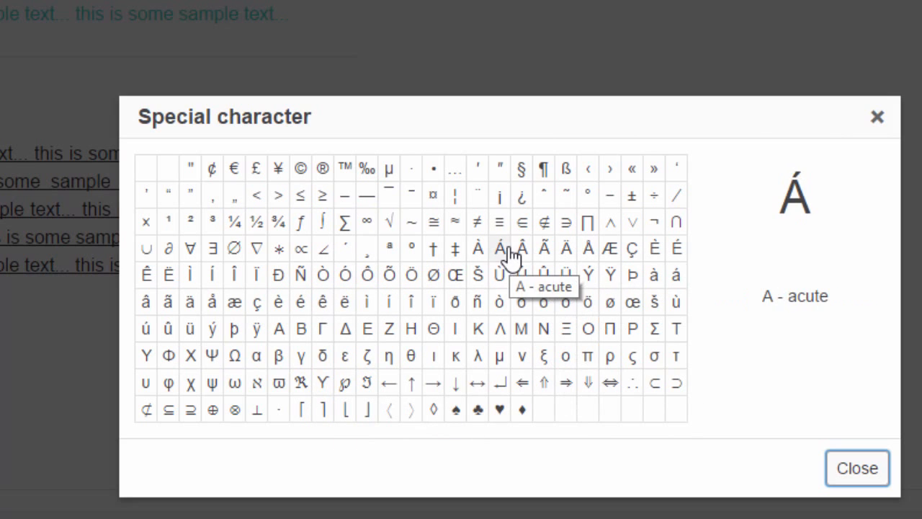
left_click(567, 384)
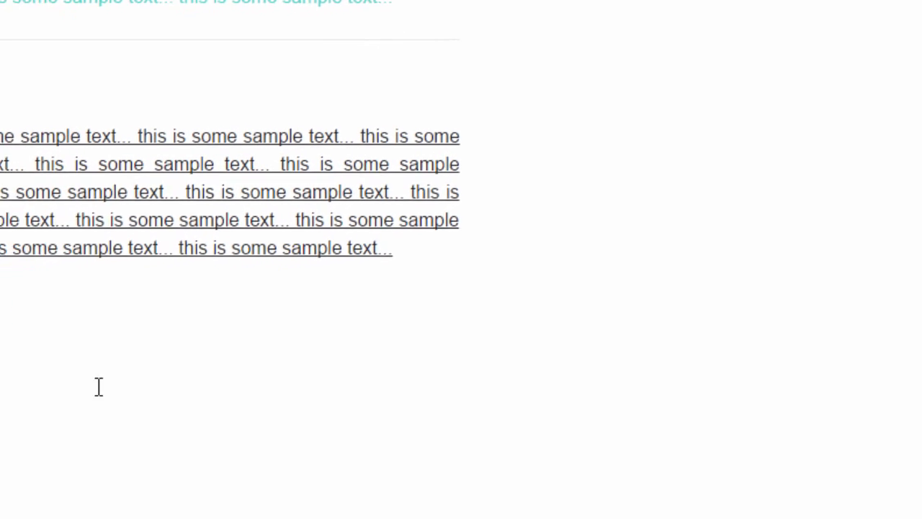
key("Return")
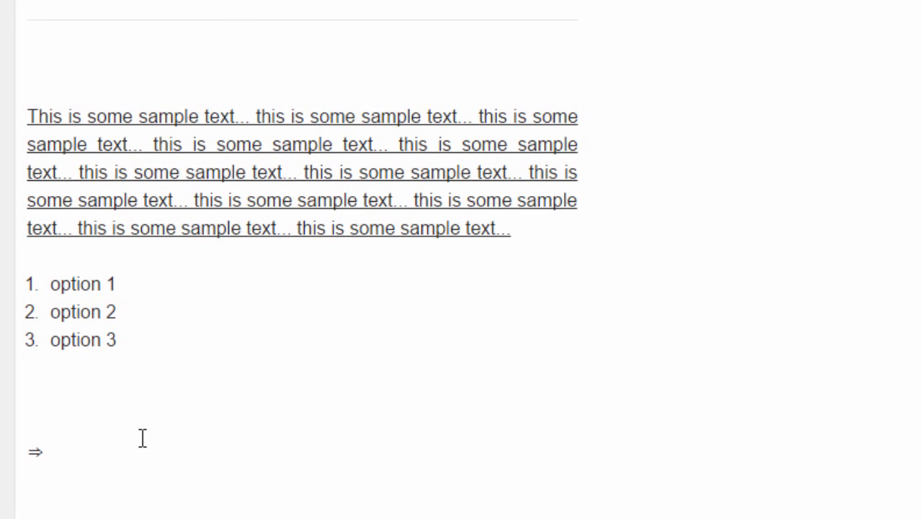
Insert the special characters © and € on separate lines below the ⇒ arrow
left_click(524, 1)
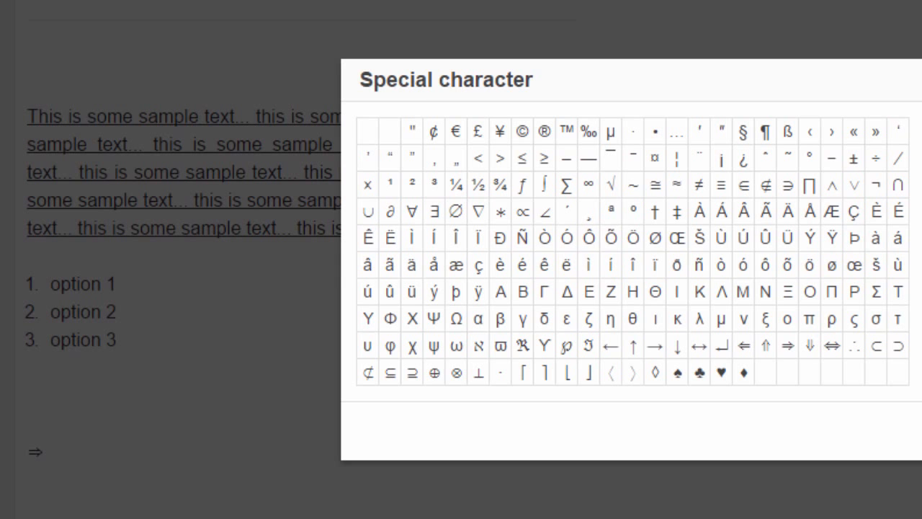
left_click(525, 133)
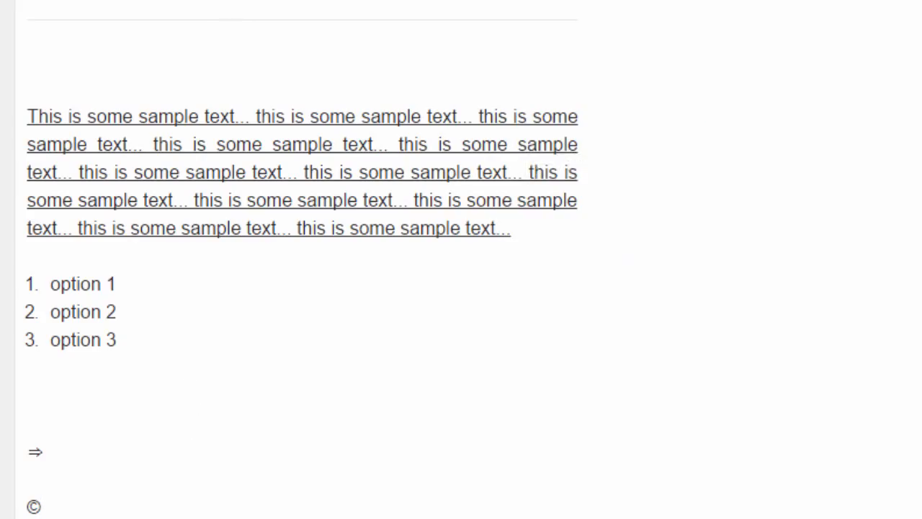
left_click(524, 1)
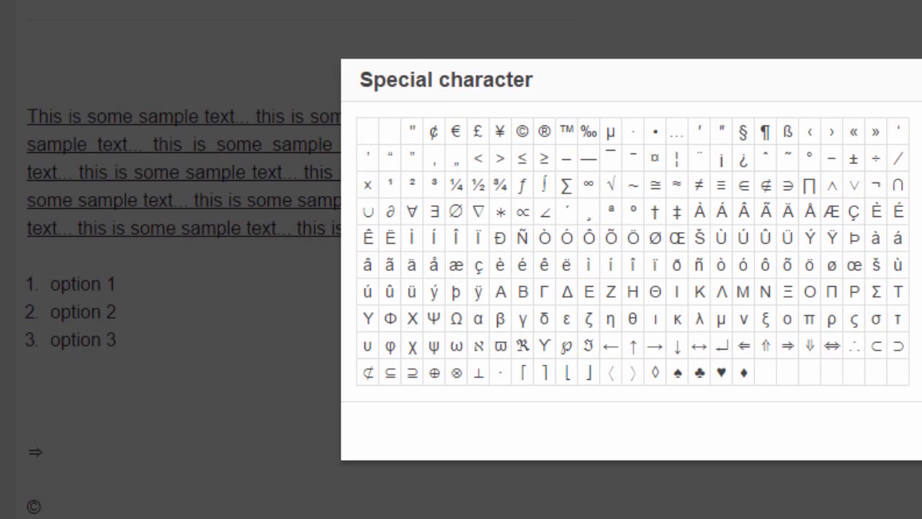
left_click(456, 137)
Format the three special characters ⇒, © and € as Heading 1
scroll(60, 494, "down", 2)
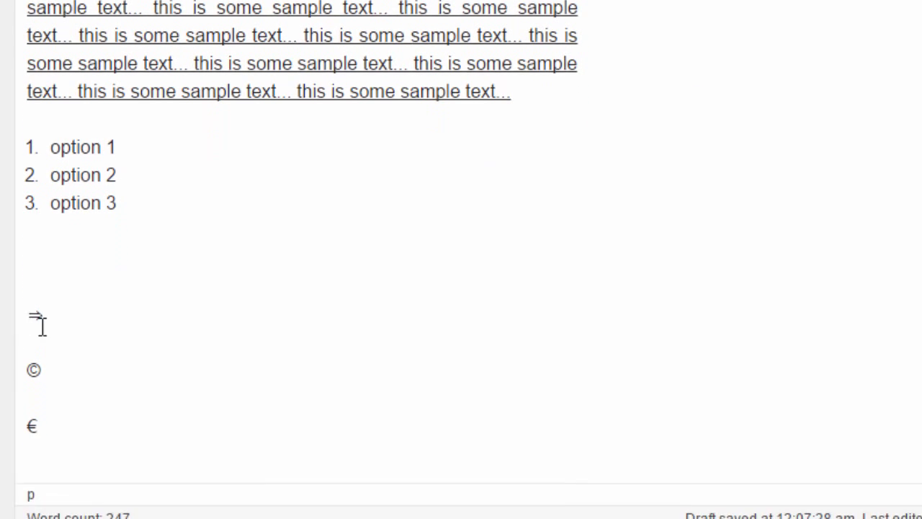
left_click_drag(42, 326, 152, 421)
left_click(80, 2)
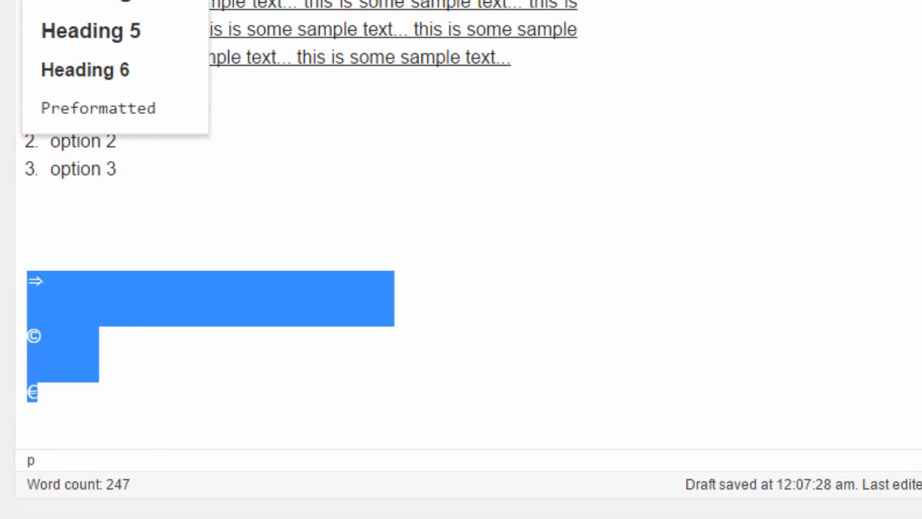
left_click(85, 2)
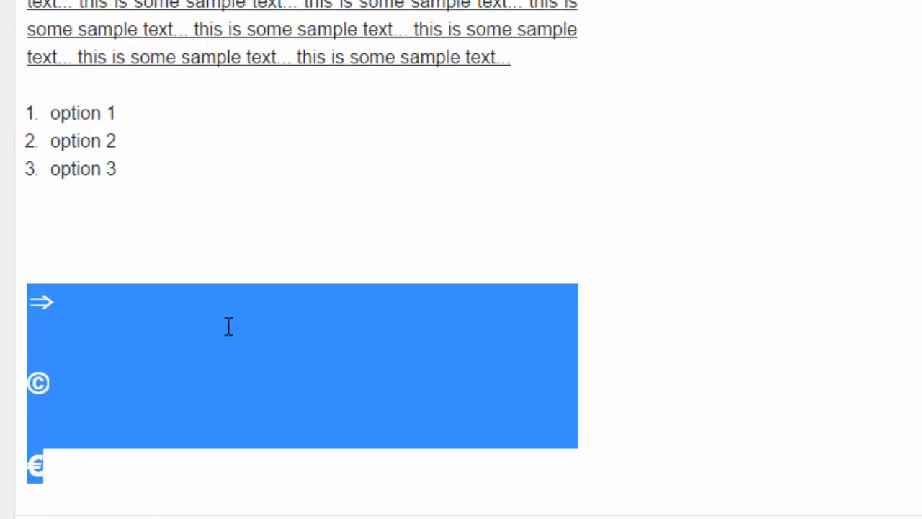
left_click(176, 340)
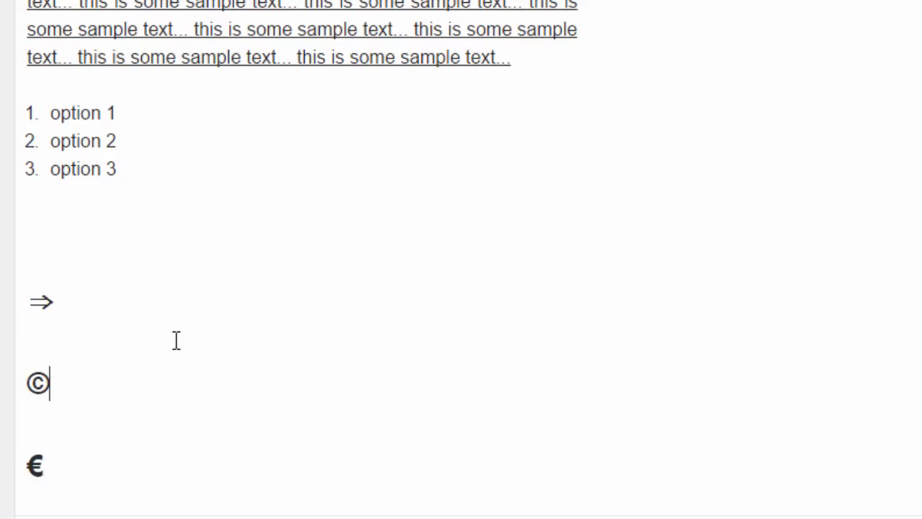
scroll(193, 298, "down", 2)
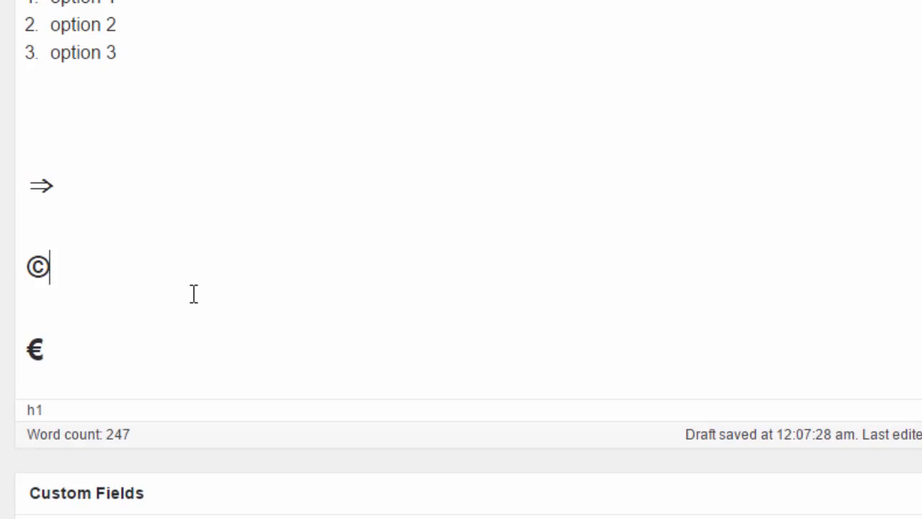
scroll(193, 294, "up", 2)
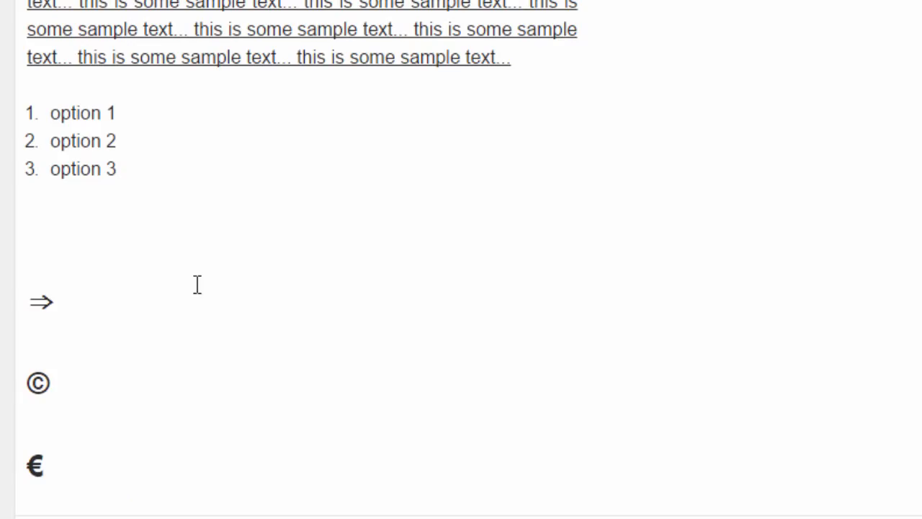
scroll(163, 257, "up", 6)
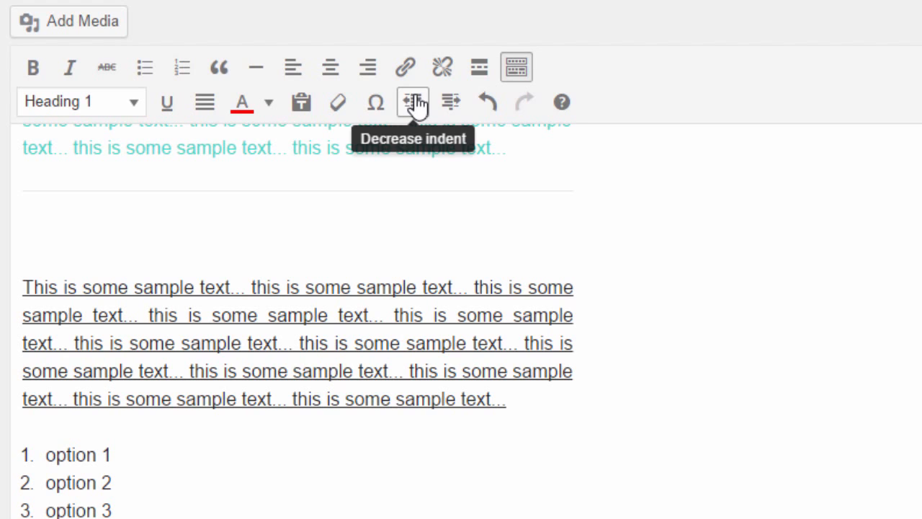
scroll(294, 480, "up", 2)
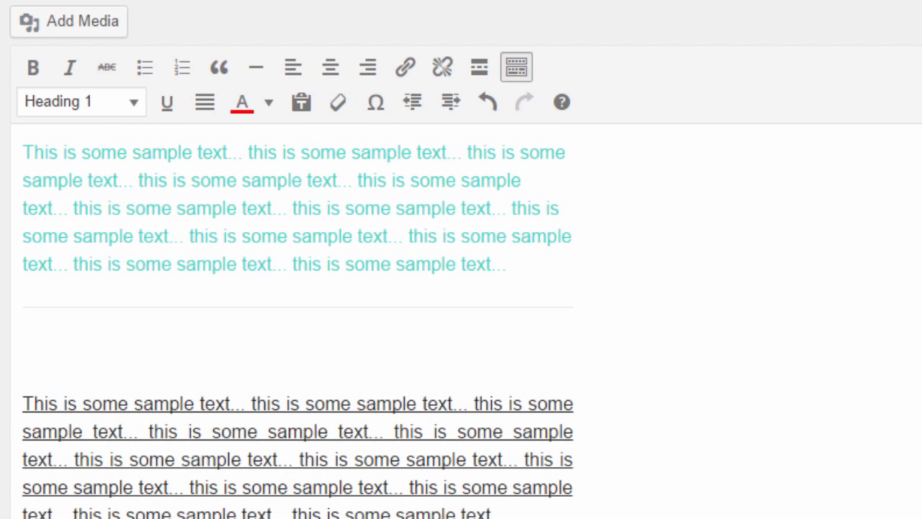
Convert the numbered option 1 to option 3 list to bullets, and decrease its indent to turn the items into plain paragraphs
left_click_drag(114, 490, 5, 433)
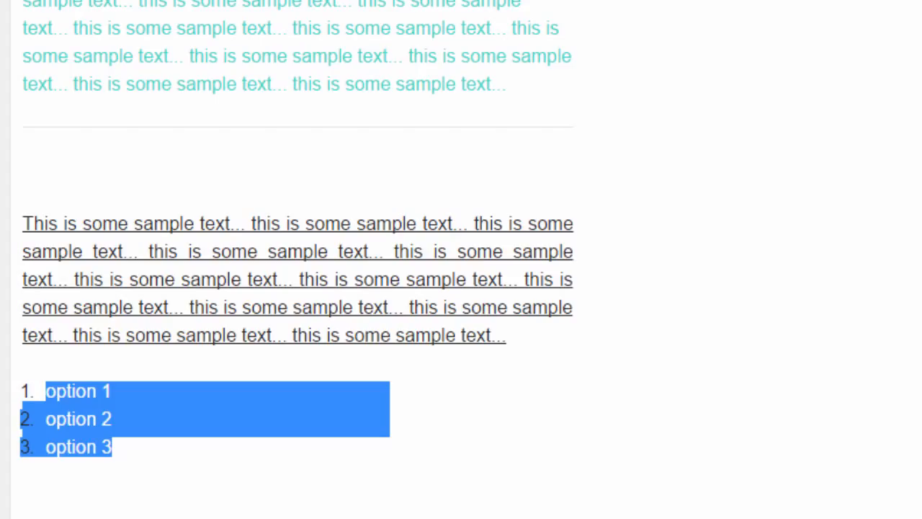
key("alt+shift+o")
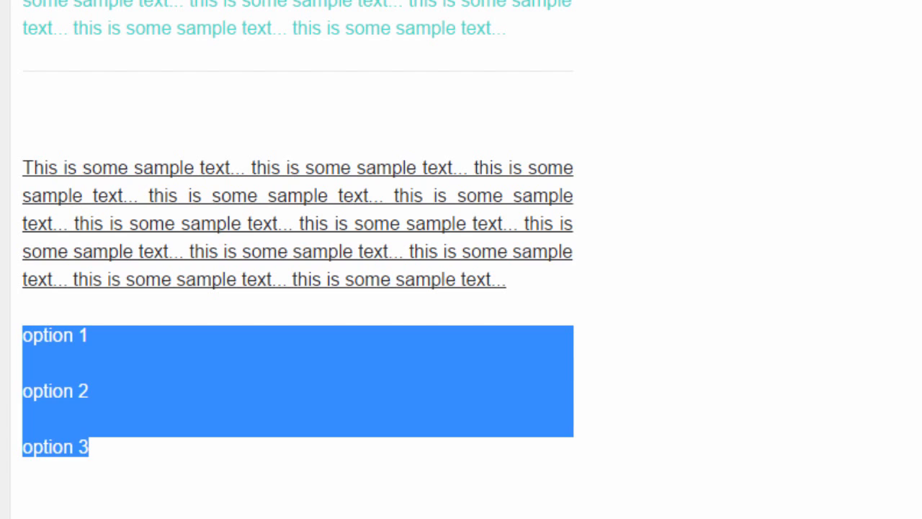
key("alt+shift+u")
scroll(451, 33, "up", 3)
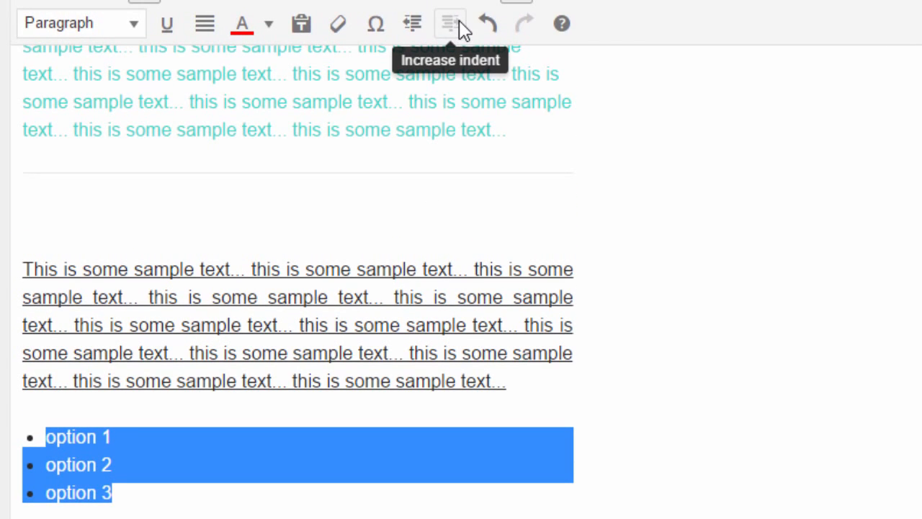
left_click(417, 29)
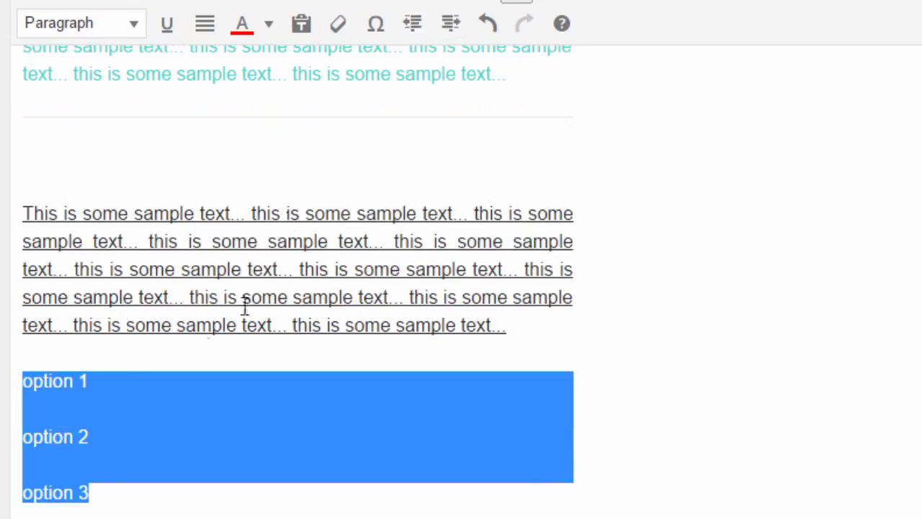
Turn the three option paragraphs into a bulleted list and remove the bullets again
left_click(96, 432)
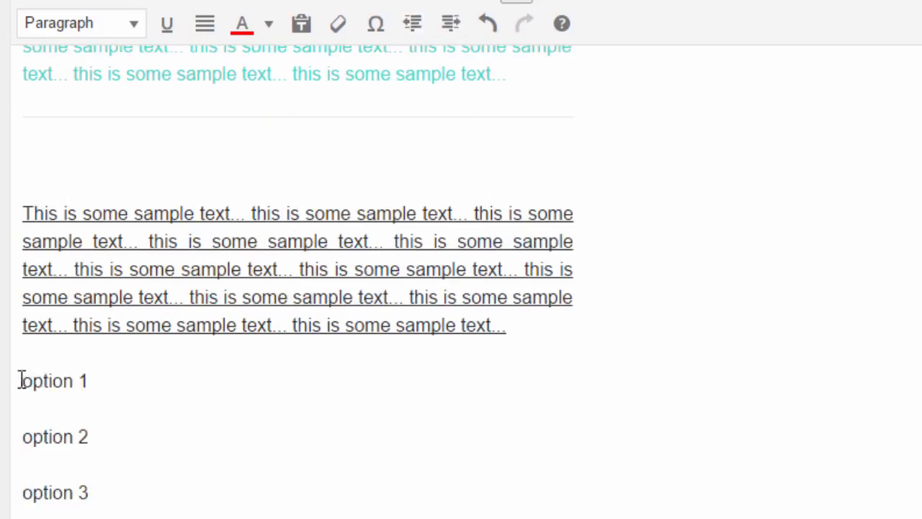
left_click_drag(21, 380, 92, 499)
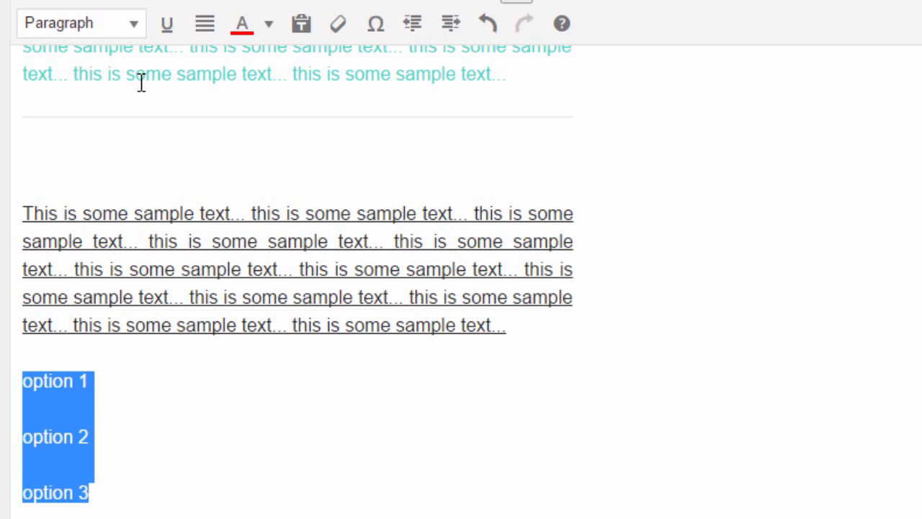
scroll(185, 10, "up", 1)
left_click(146, 23)
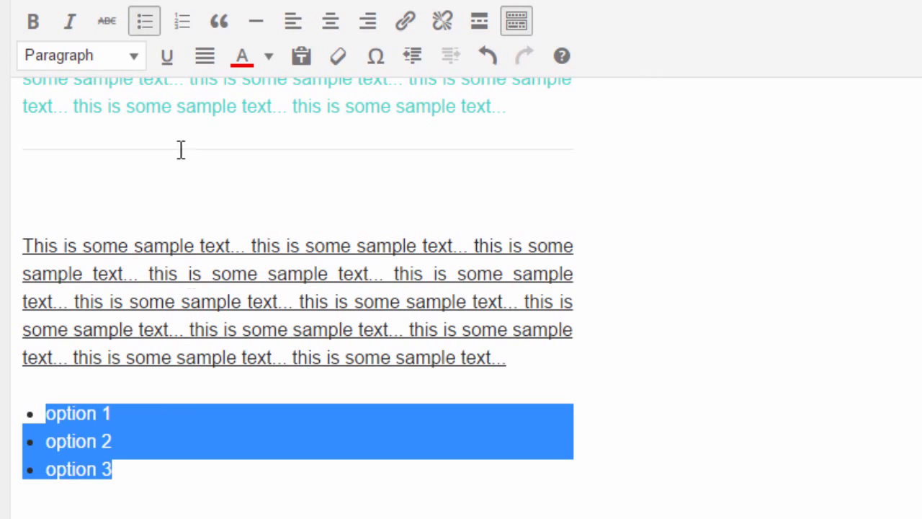
left_click(145, 21)
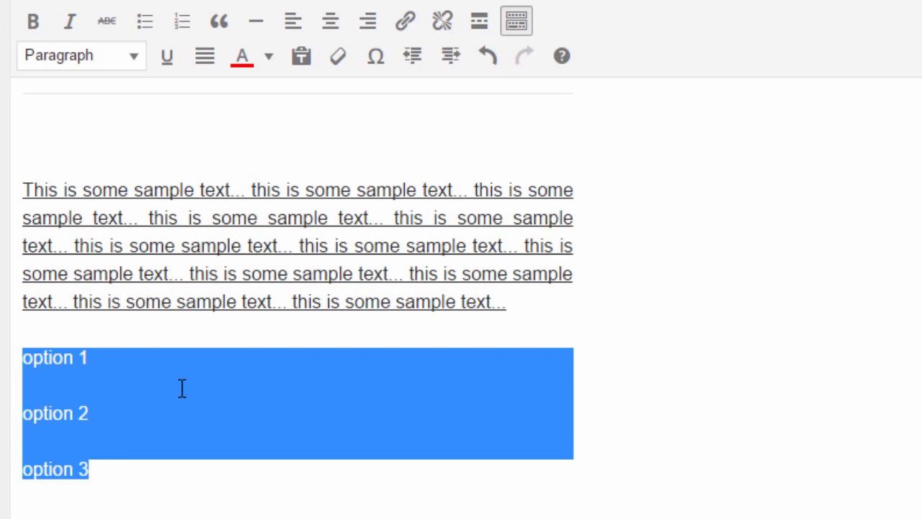
Increase the indent of the option 1, option 2 and option 3 paragraphs by three levels
left_click(452, 57)
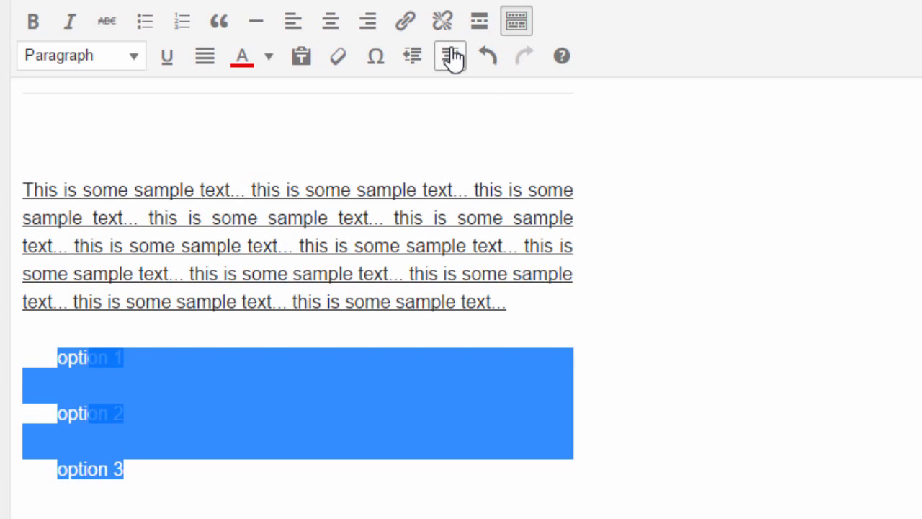
left_click(47, 360)
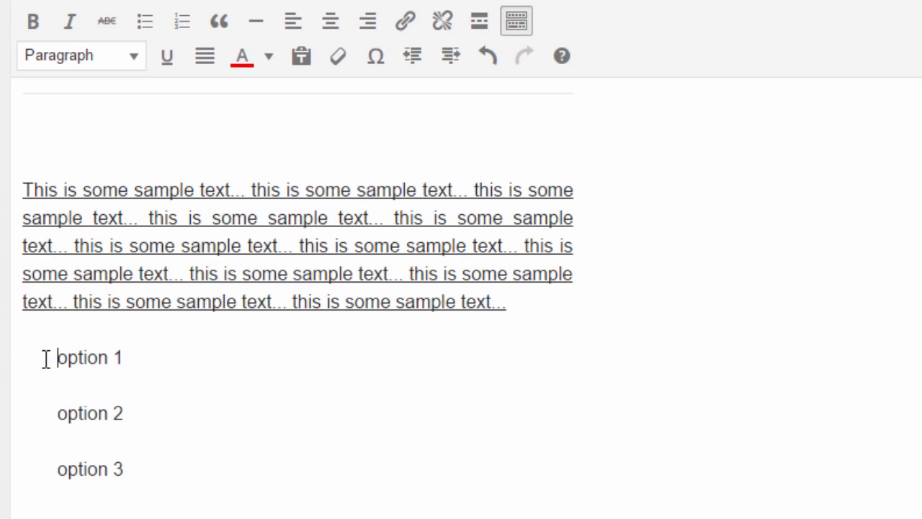
left_click_drag(58, 358, 87, 358)
left_click_drag(158, 409, 211, 456)
left_click(445, 58)
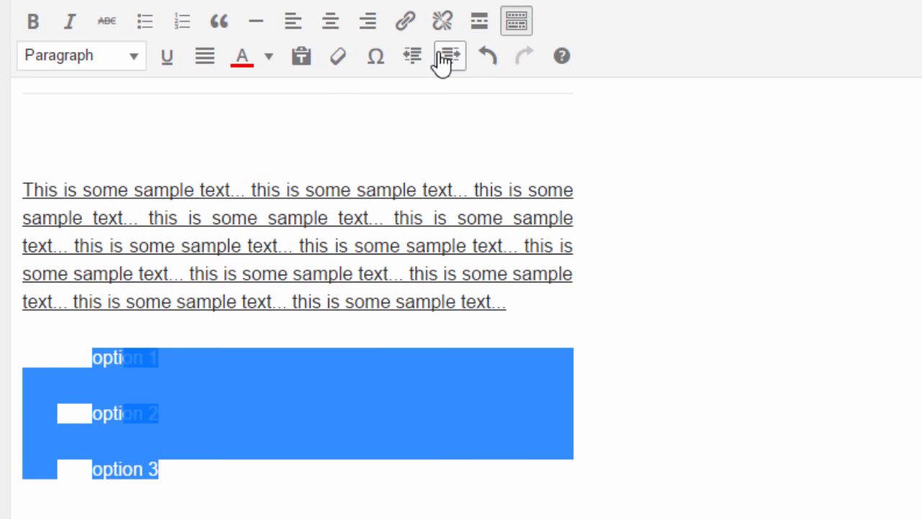
left_click(444, 58)
left_click(571, 332)
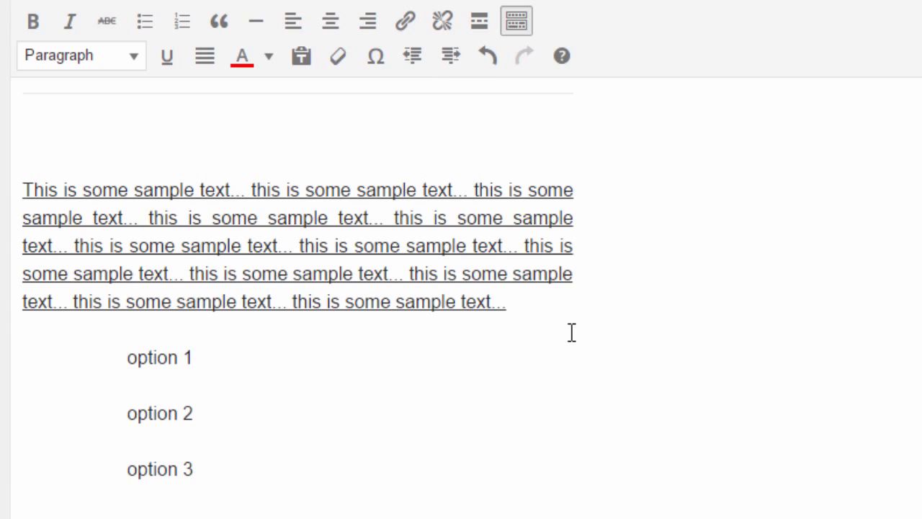
Add the word "text" after option 1 and copy it with its trailing space
left_click(92, 365)
left_click(95, 387)
left_click(224, 358)
type("text")
key("shift+Left")
key("shift+Left")
key("shift+Left")
key("shift+Left")
key("shift+Left")
key("ctrl+c")
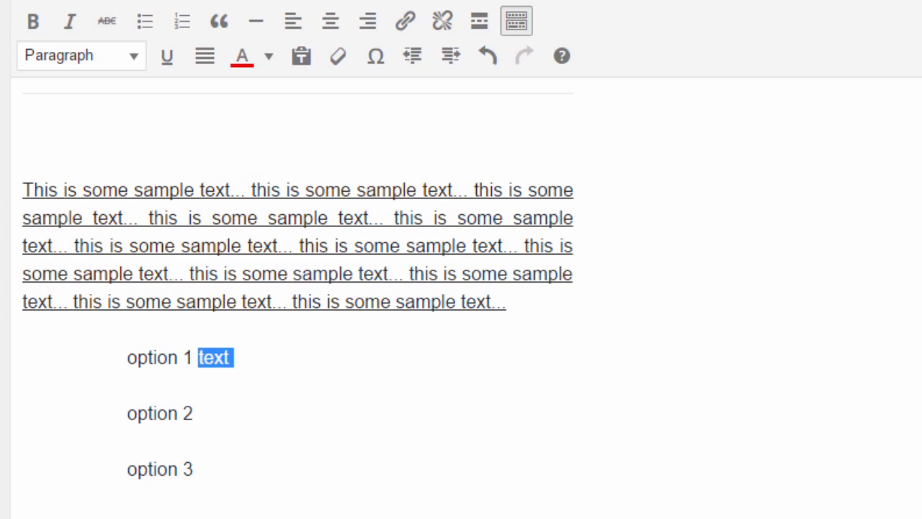
Paste the copied word "text" repeatedly after option 1 until the paragraph wraps over several lines
key("Right")
key("ctrl+v")
key("ctrl+v")
key("ctrl+v")
key("ctrl+v")
key("ctrl+v")
key("ctrl+v")
key("ctrl+v")
key("ctrl+v")
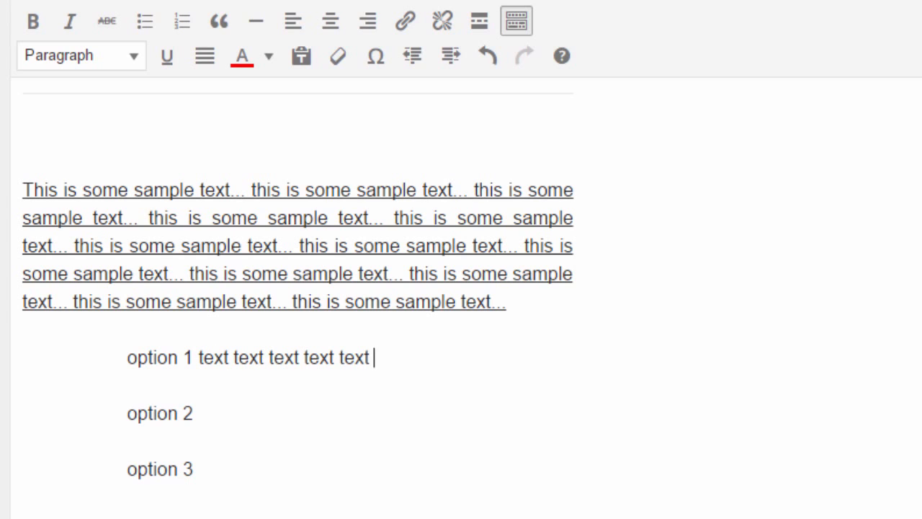
key("ctrl+v")
key("ctrl+v")
key("ctrl+v")
key("ctrl+v")
key("ctrl+v")
key("ctrl+v")
key("ctrl+v")
key("ctrl+v")
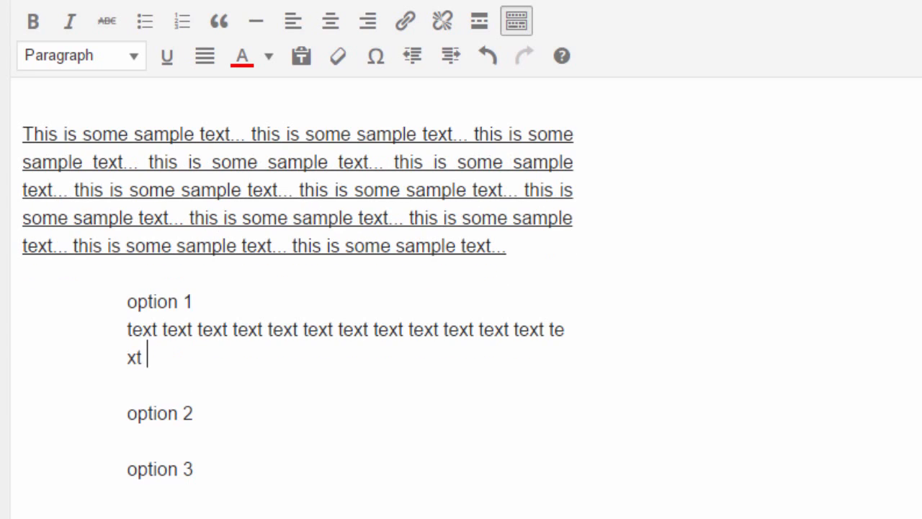
key("ctrl+v")
key("ctrl+v")
key("ctrl+v")
key("ctrl+v")
key("ctrl+v")
key("ctrl+v")
key("ctrl+v")
key("ctrl+v")
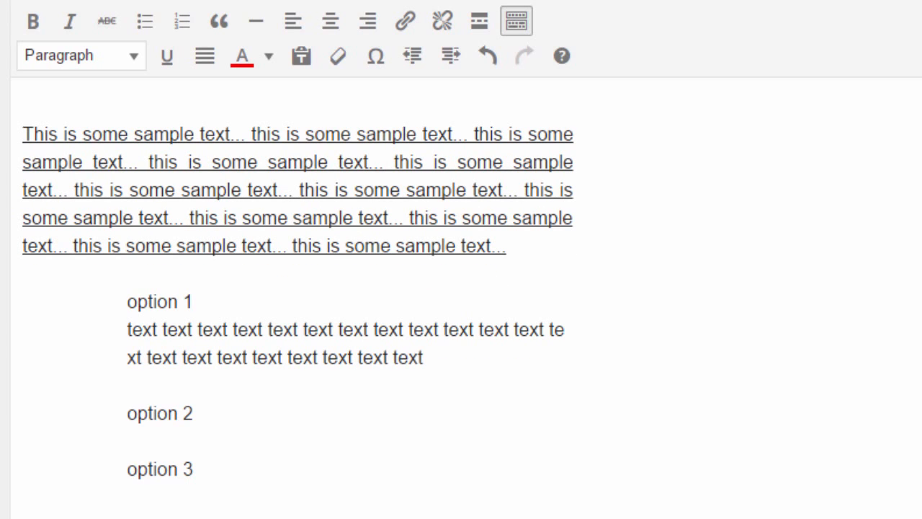
key("ctrl+v")
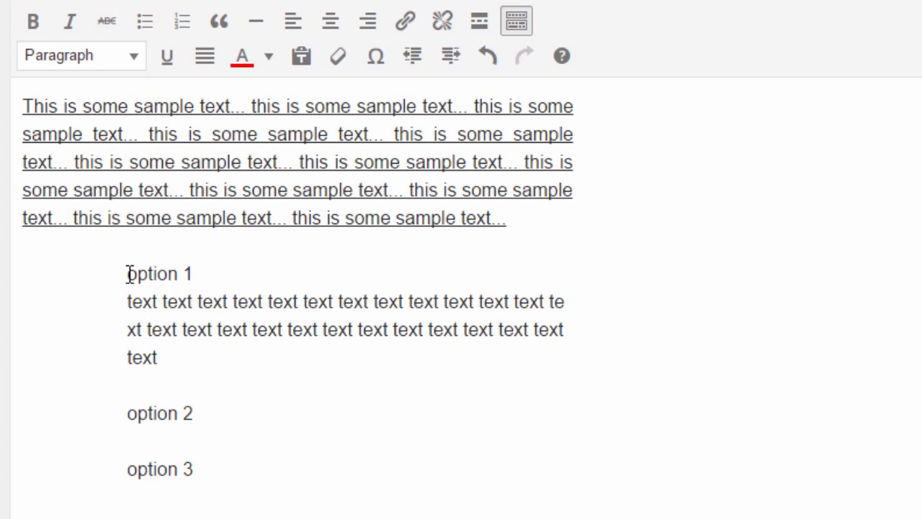
Decrease the indent of the whole option 1 paragraph by three levels, back to the page margin
left_click_drag(127, 274, 200, 350)
left_click(413, 59)
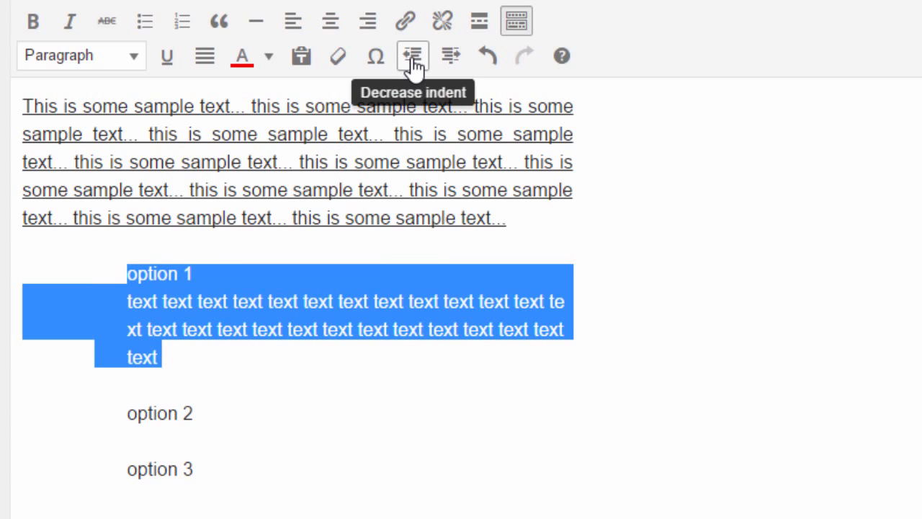
left_click(414, 59)
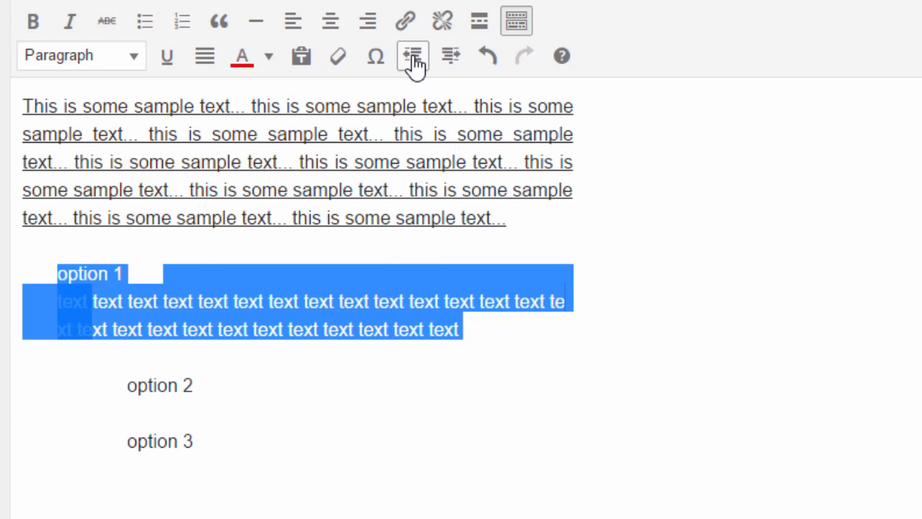
left_click(413, 59)
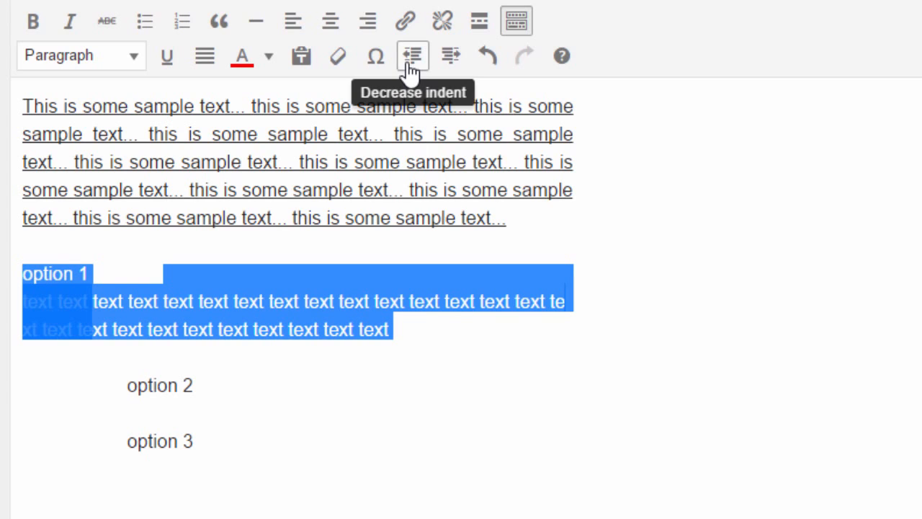
left_click(421, 297)
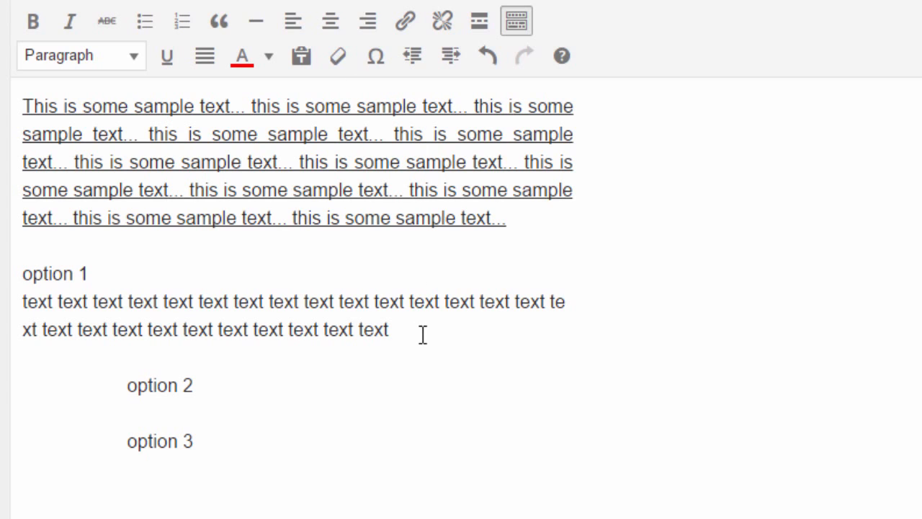
Try to decrease the indent of the option 1 paragraph beyond the page margin
left_click(398, 329)
left_click_drag(398, 329, 22, 261)
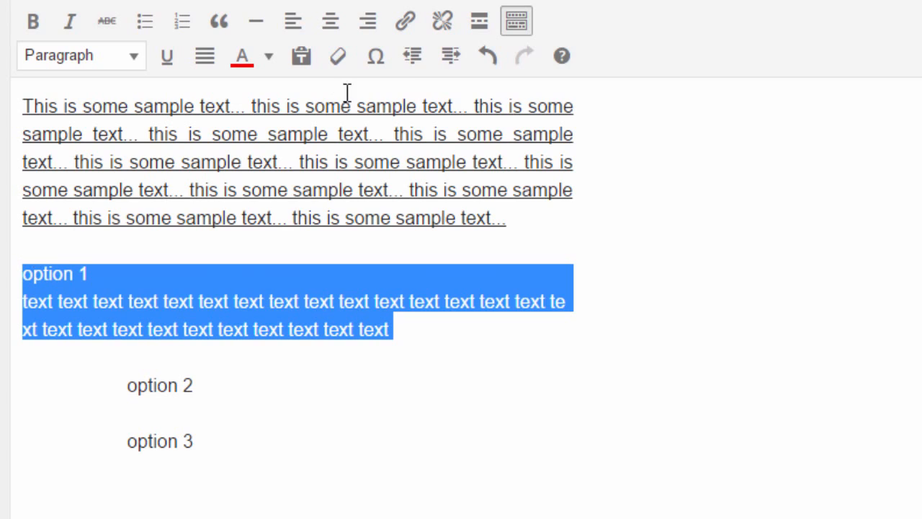
left_click(420, 63)
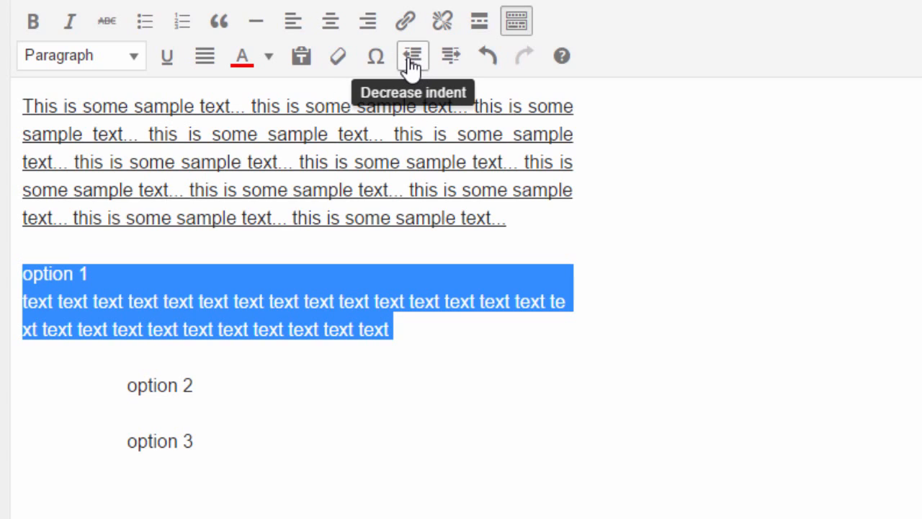
left_click(411, 62)
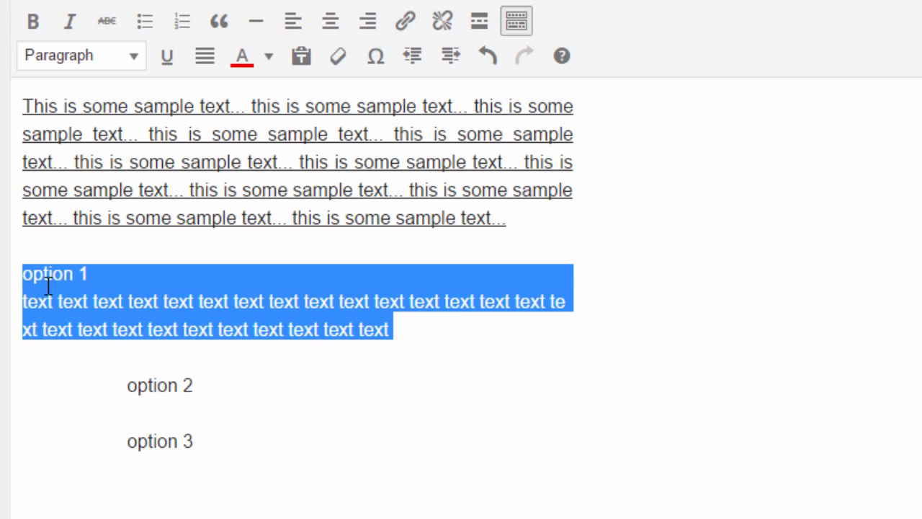
left_click(177, 302)
Increase the indent of the entire italic blockquote above the turquoise paragraph by one level
scroll(249, 319, "up", 3)
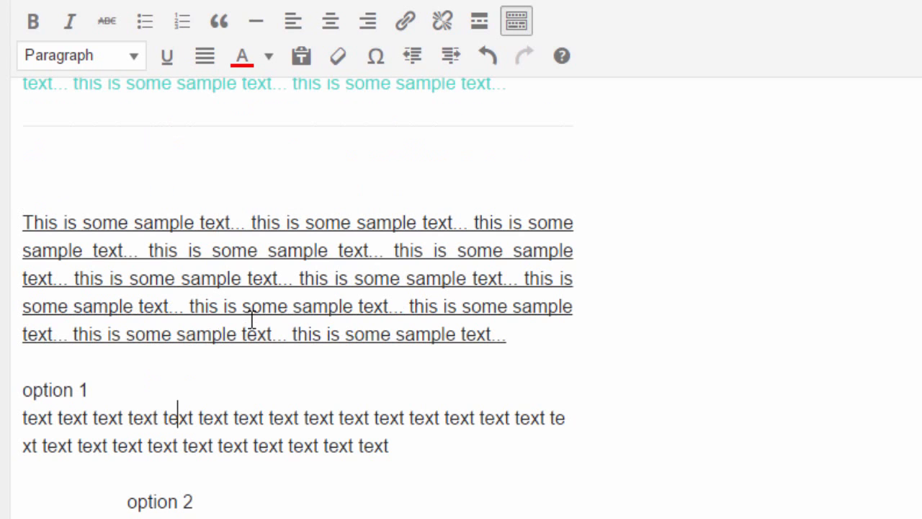
scroll(103, 377, "up", 6)
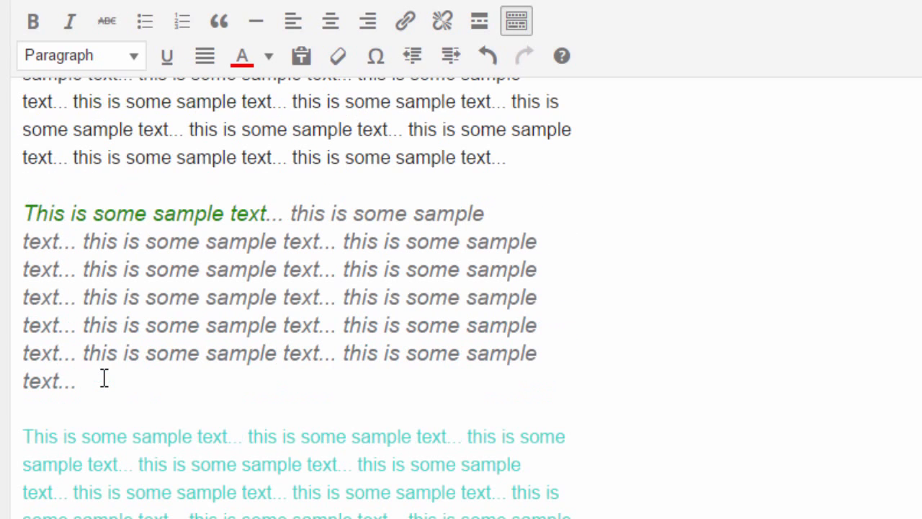
left_click(22, 322)
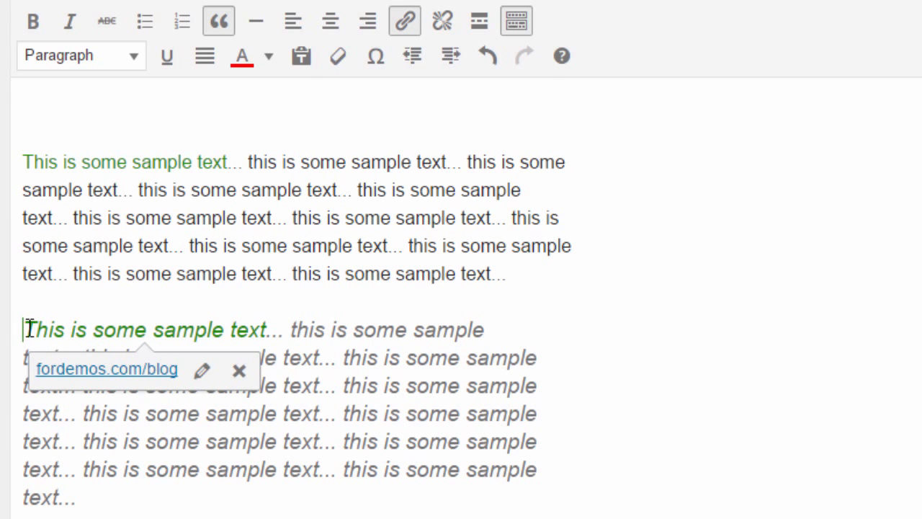
left_click(376, 329)
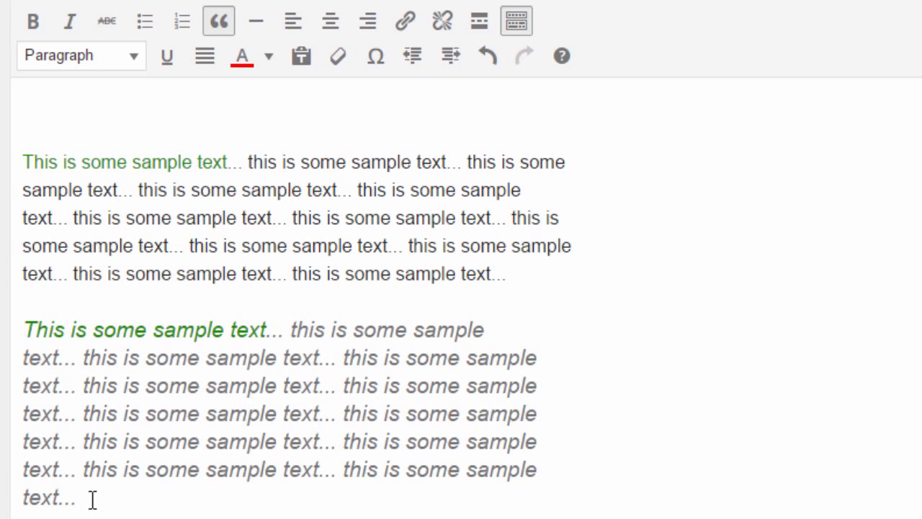
left_click_drag(92, 499, 13, 322)
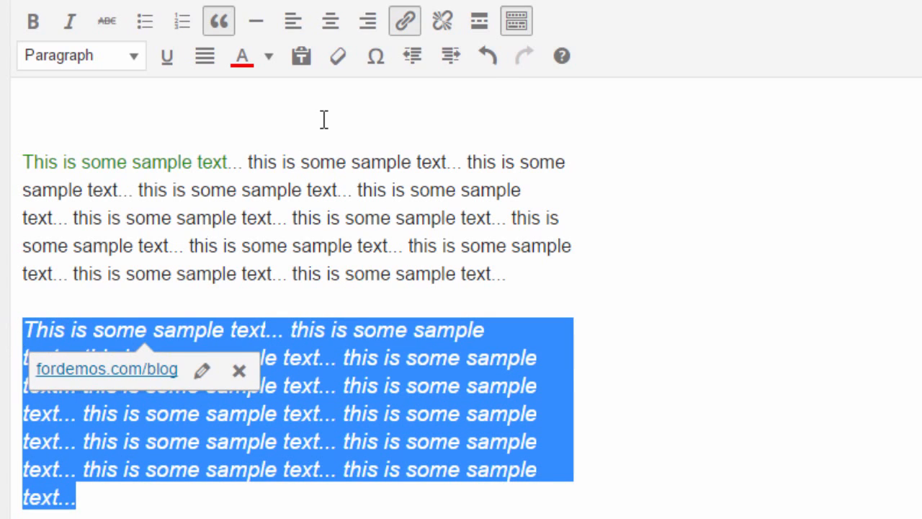
left_click(454, 57)
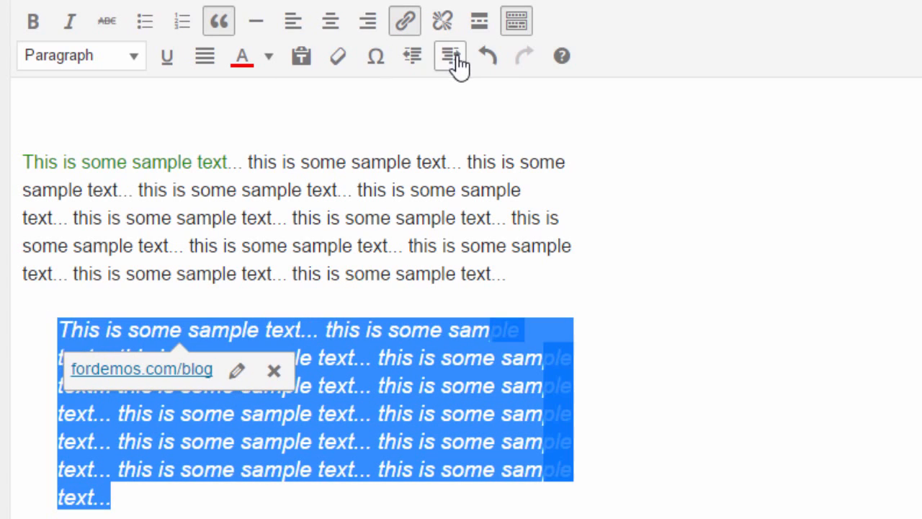
left_click(469, 353)
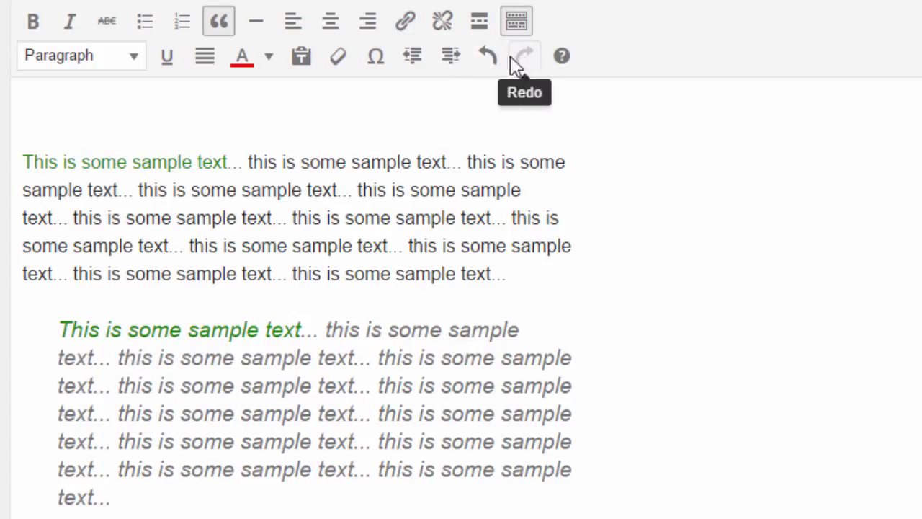
Undo the blockquote's indent and redo it
left_click(490, 64)
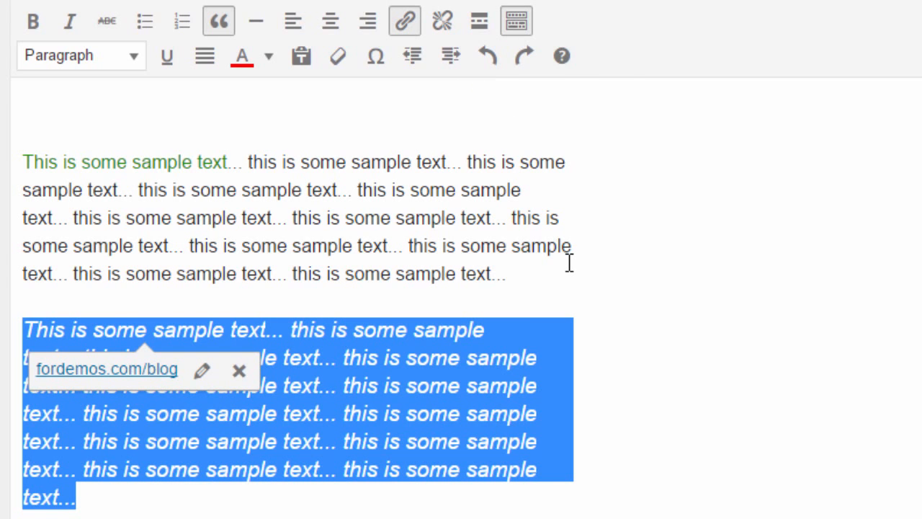
left_click(528, 60)
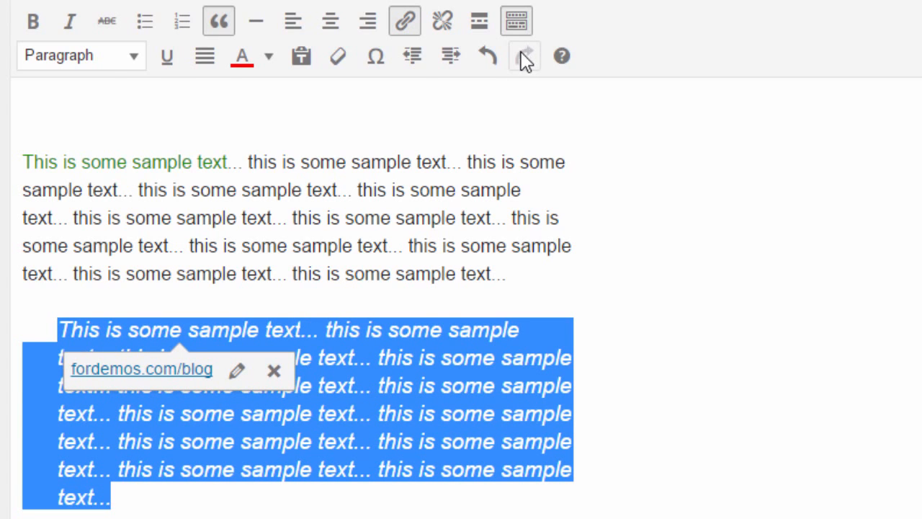
left_click(620, 292)
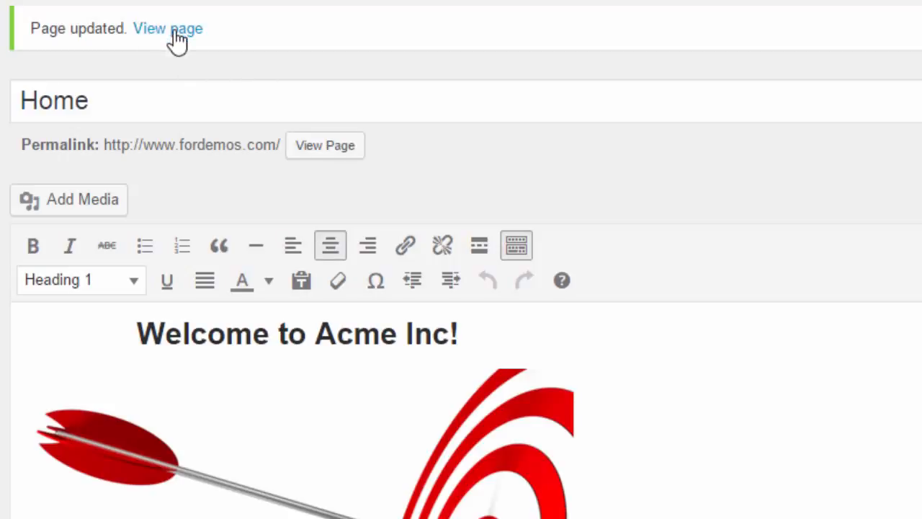
Open the updated Home page on the live site to review the formatted content
right_click(175, 31)
left_click(415, 62)
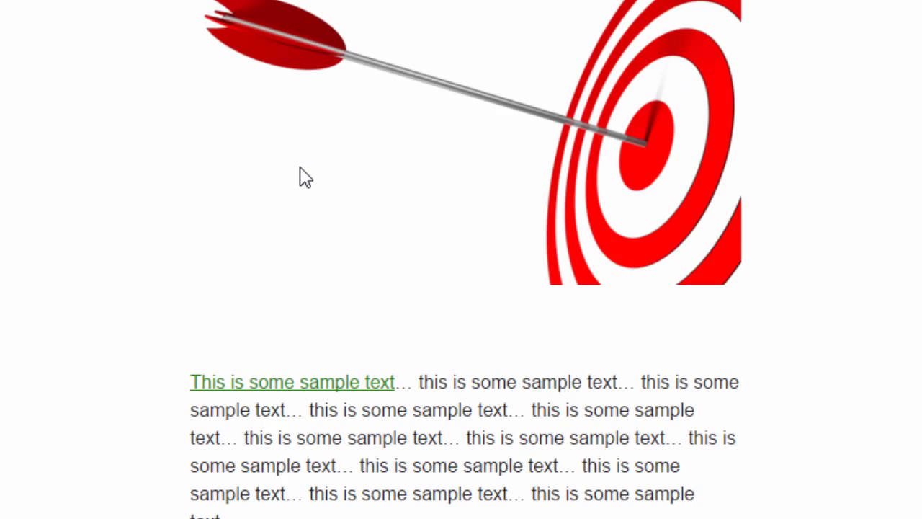
Review the linked sample text, the italic blockquote and the turquoise paragraph on the live Home page
scroll(302, 177, "down", 2)
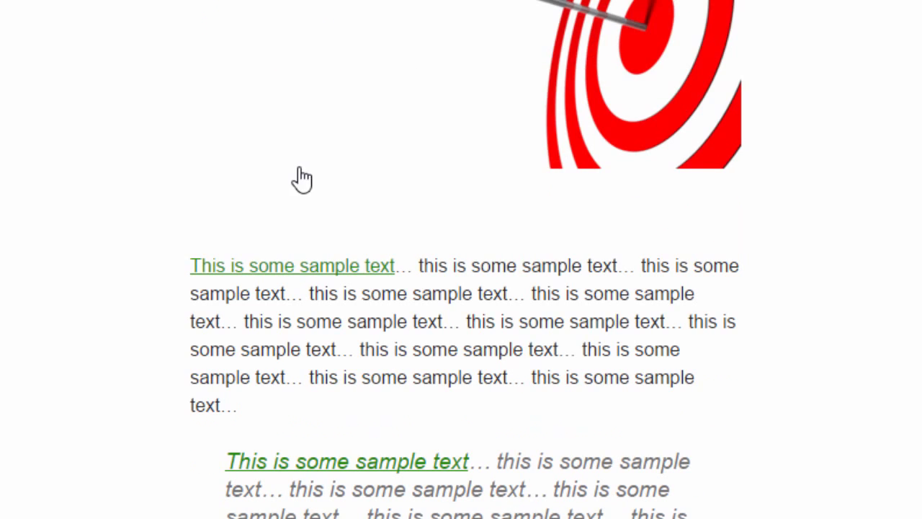
scroll(472, 281, "down", 2)
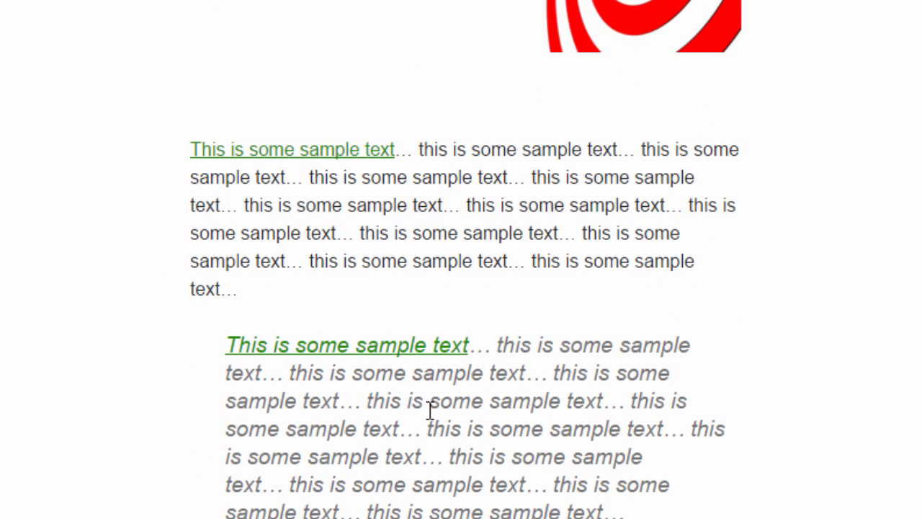
scroll(382, 354, "down", 2)
scroll(383, 354, "down", 2)
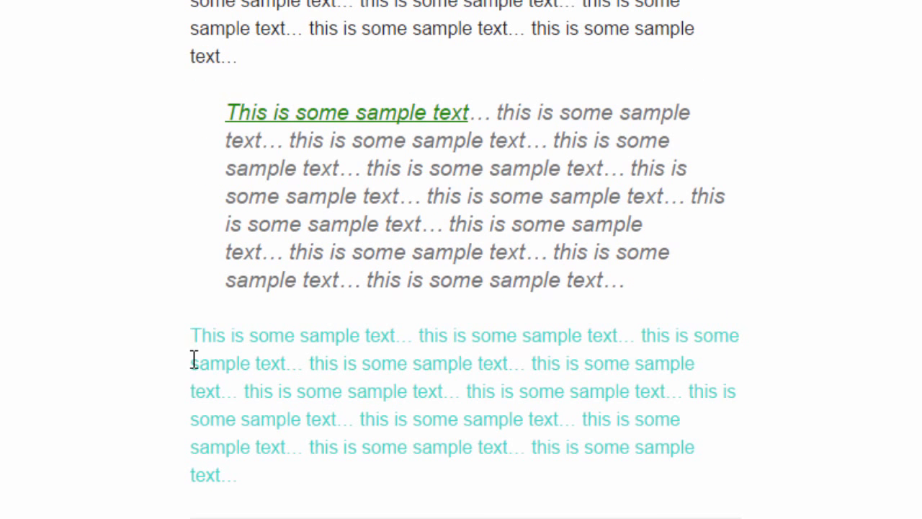
left_click_drag(191, 342, 288, 465)
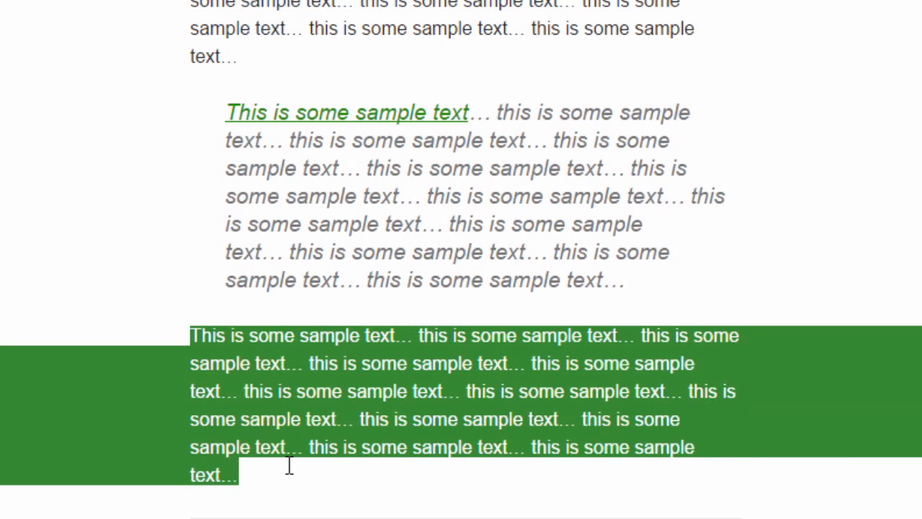
left_click_drag(252, 179, 334, 469)
left_click(335, 484)
Check the underlined justified paragraph, the indentation of options 1 to 3 and the special characters on the live page, and return to the header image
scroll(336, 483, "down", 6)
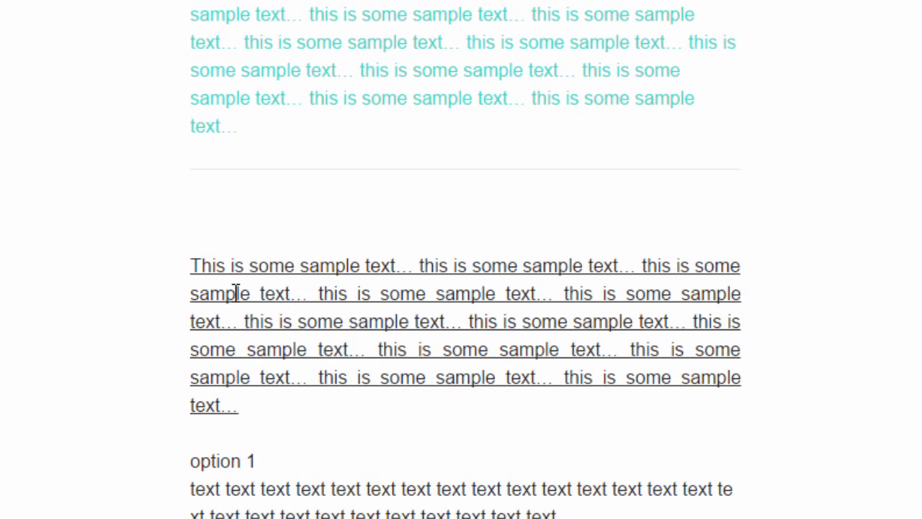
left_click_drag(181, 264, 264, 405)
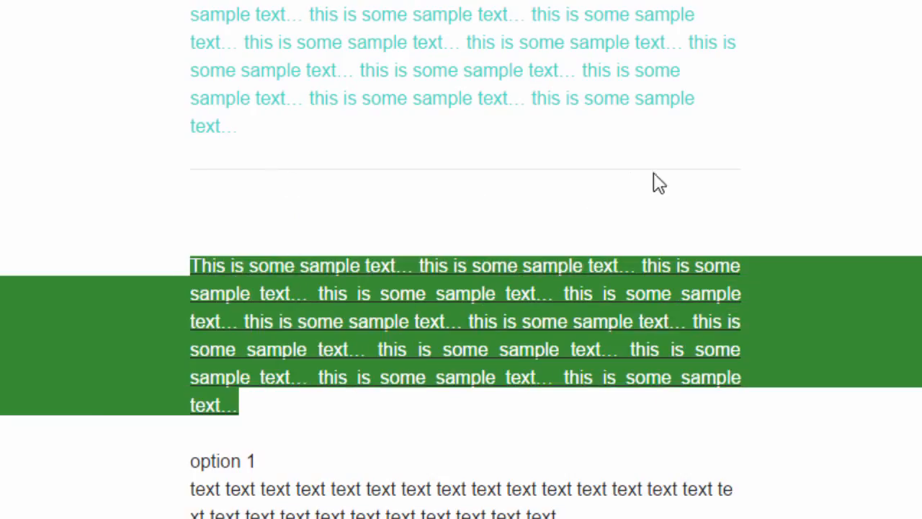
scroll(321, 166, "down", 4)
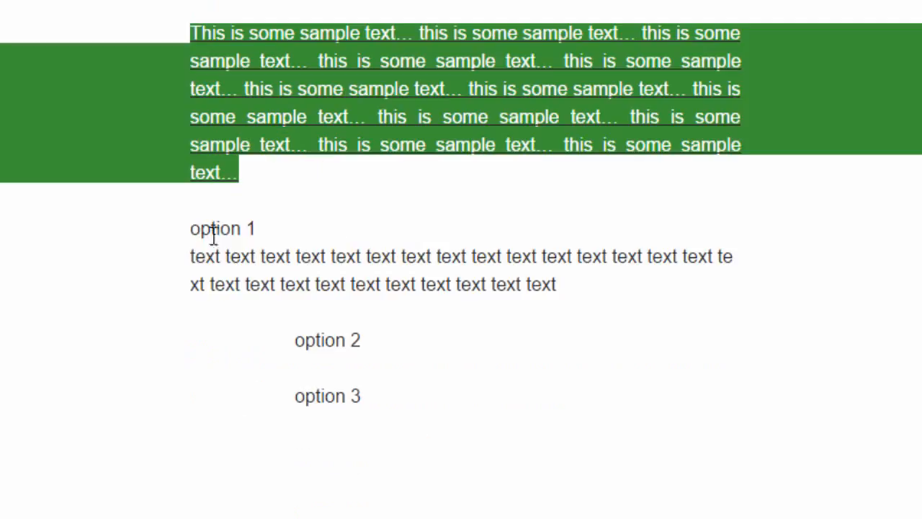
left_click_drag(193, 230, 609, 284)
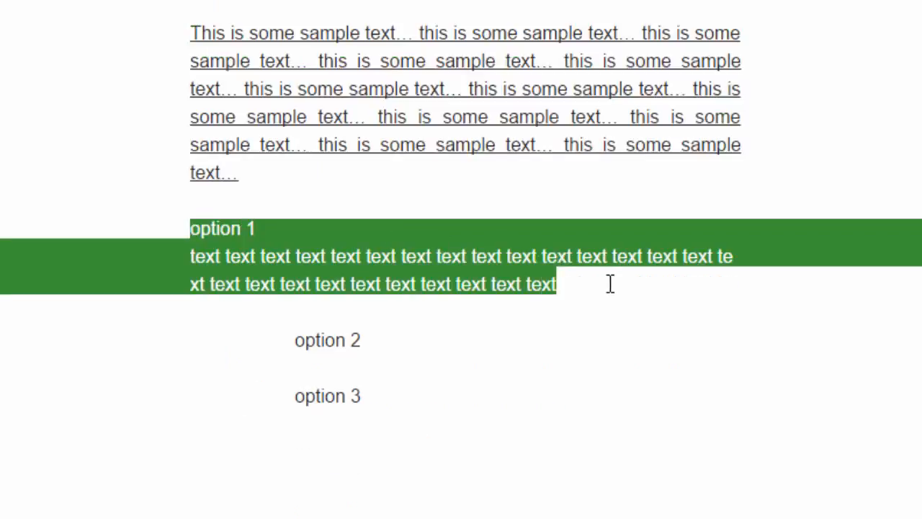
left_click_drag(280, 351, 379, 393)
scroll(381, 362, "down", 1)
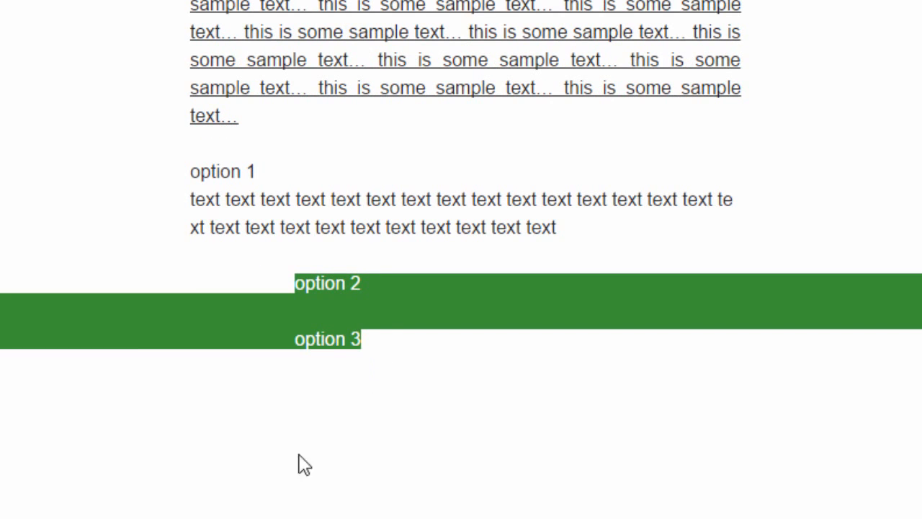
scroll(288, 243, "down", 3)
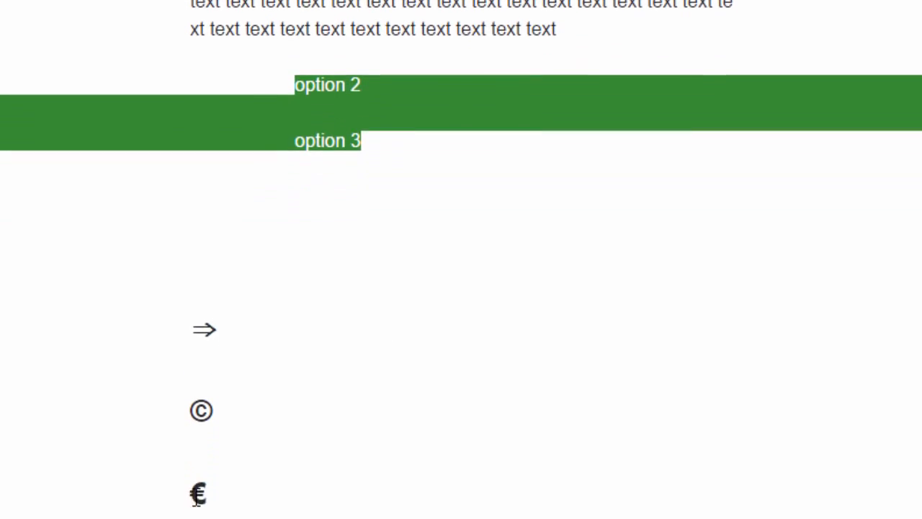
scroll(304, 216, "up", 10)
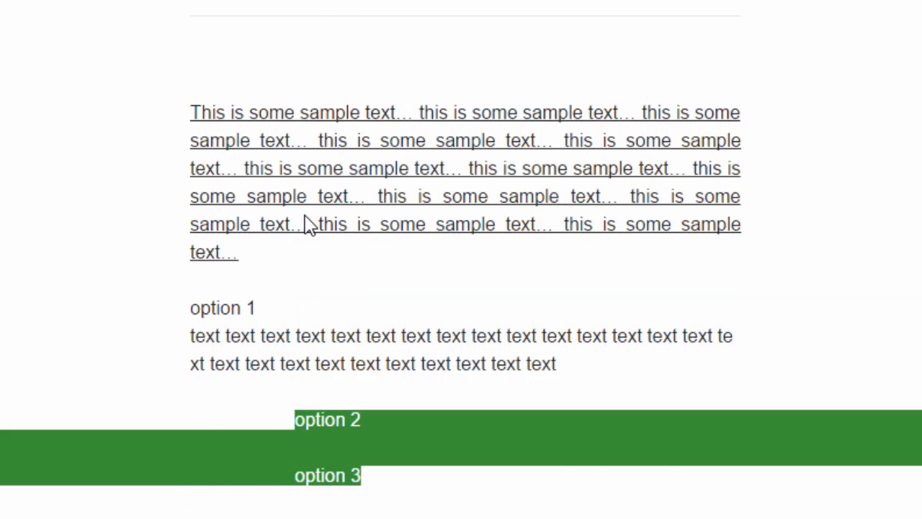
scroll(304, 216, "up", 5)
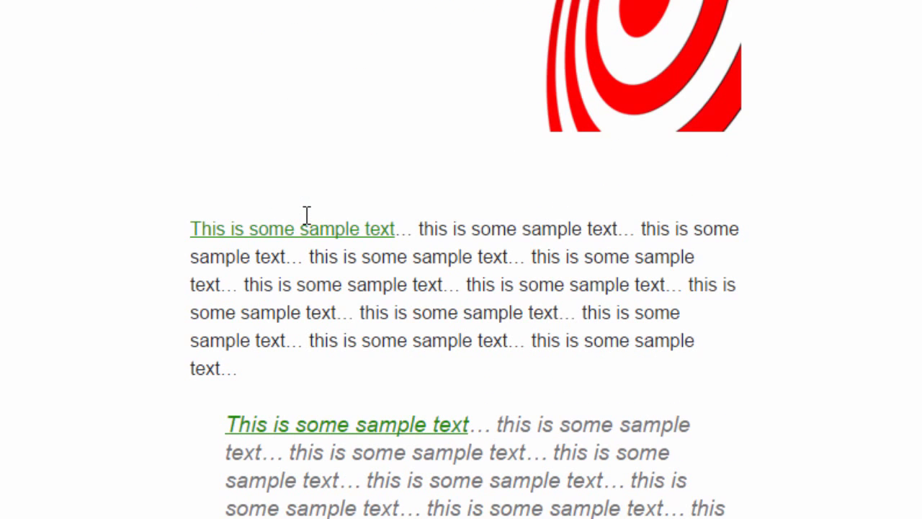
scroll(654, 218, "up", 2)
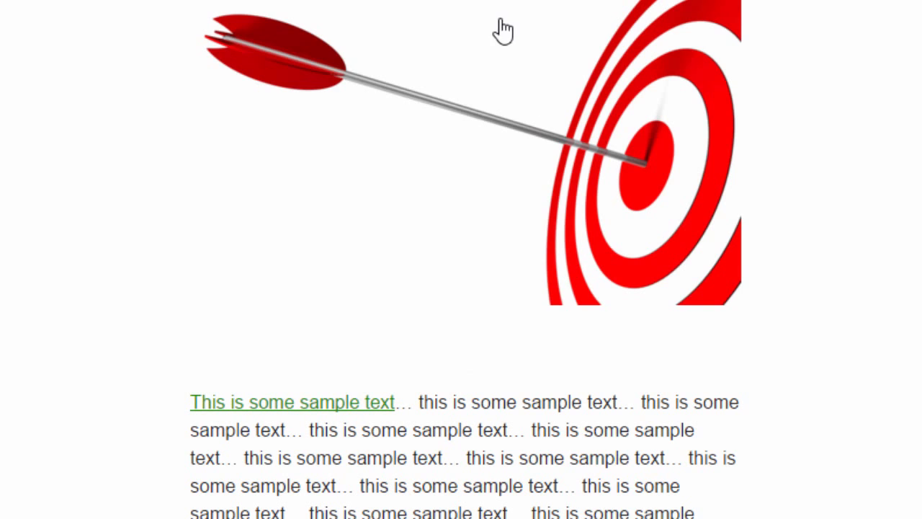
scroll(375, 137, "up", 1)
scroll(375, 137, "up", 2)
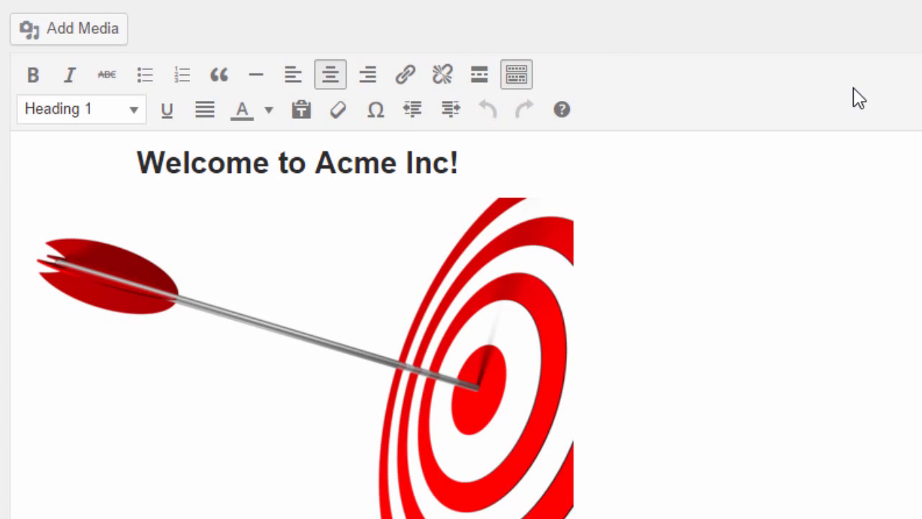
scroll(751, 160, "down", 3)
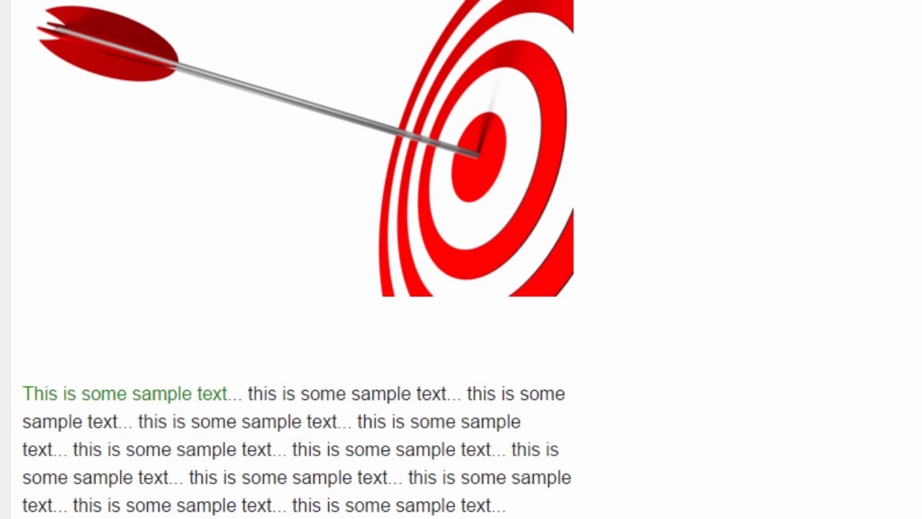
scroll(298, 259, "up", 3)
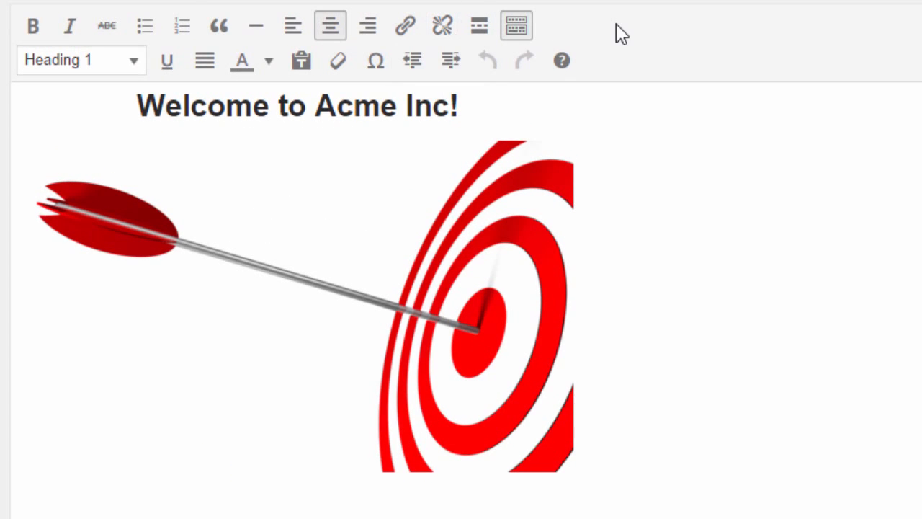